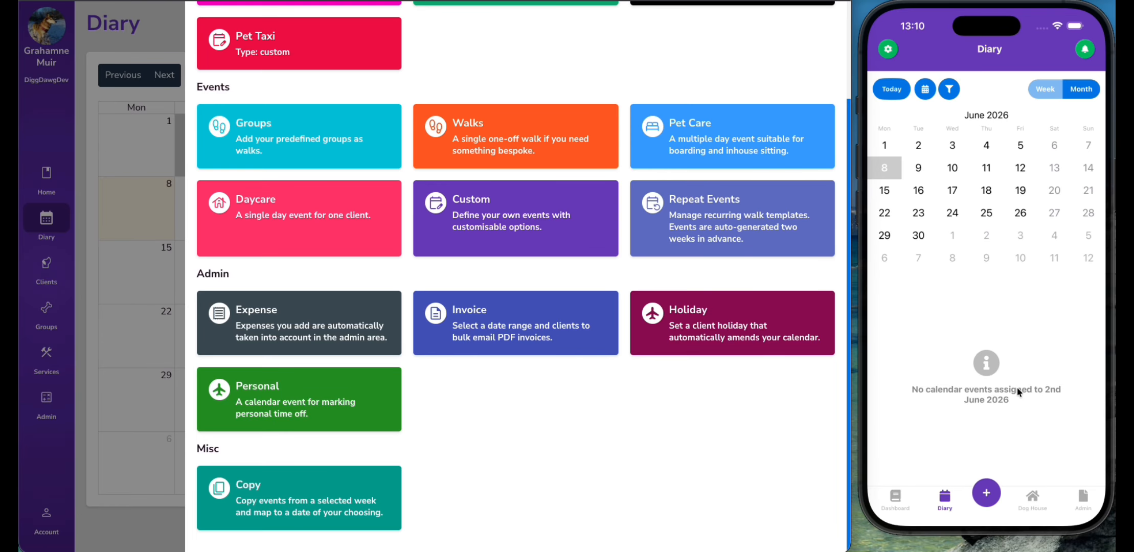
View the event types available for 2 June 2026 in the mobile app's diary, then close the list.
{"action": "left_click", "coordinate": [988, 494]}
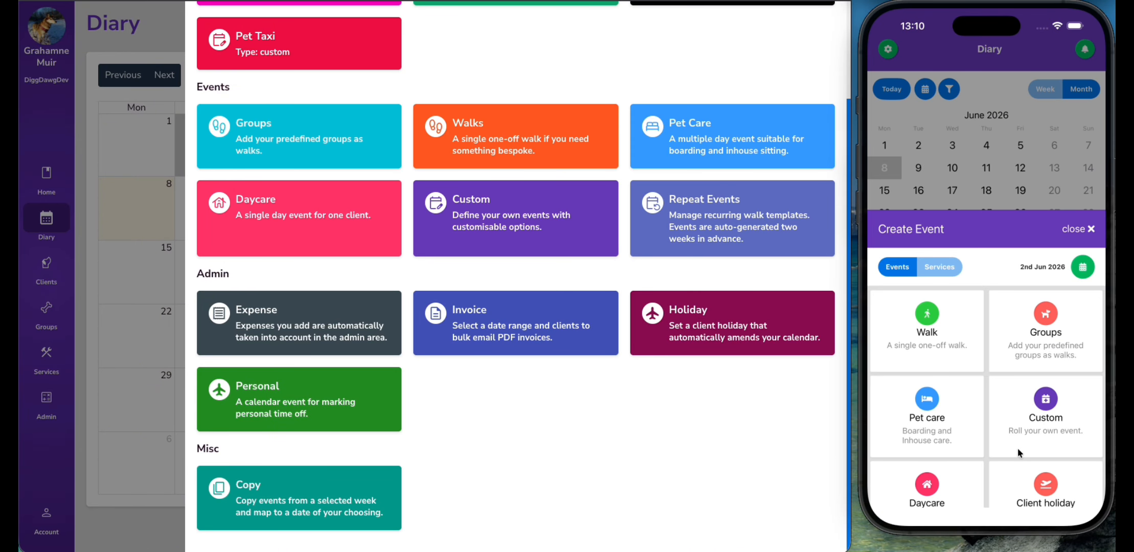
{"action": "left_click", "coordinate": [1025, 147]}
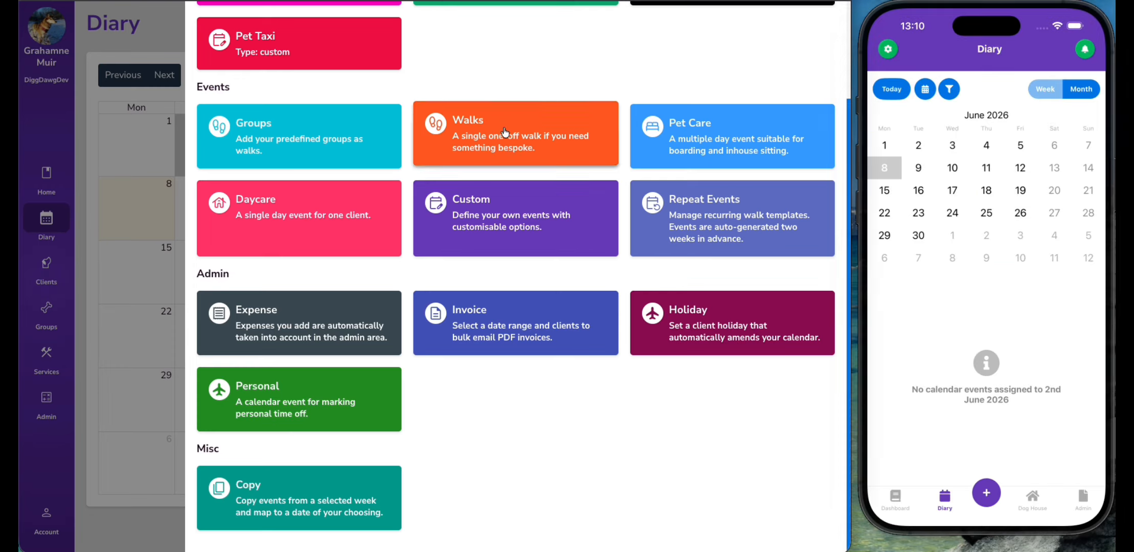
Start a one-off walk event for 2 June 2026 and set its event colour to dark blue #002580.
{"action": "left_click", "coordinate": [446, 153]}
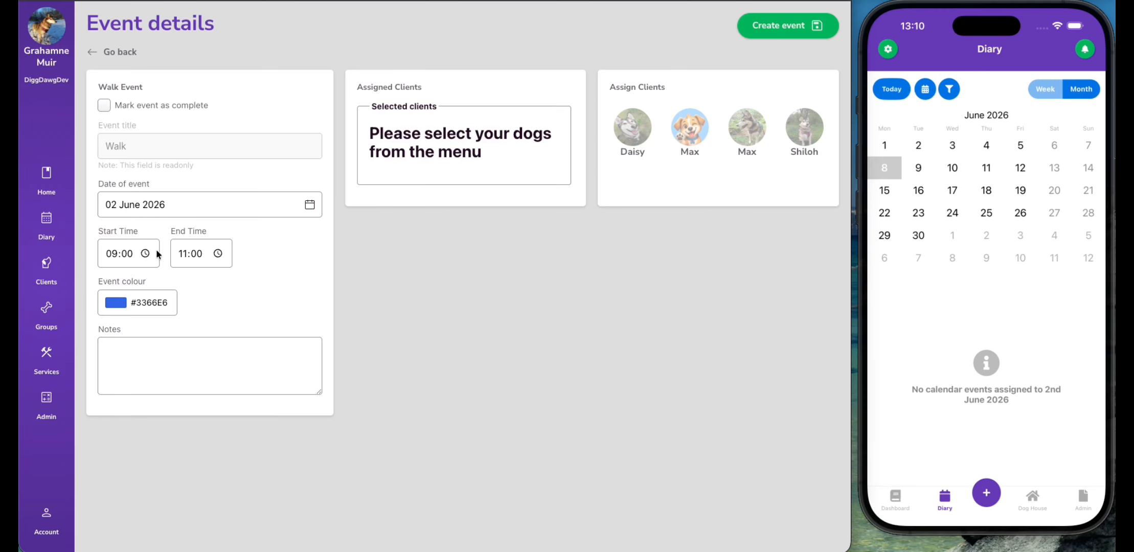
{"action": "left_click", "coordinate": [119, 302]}
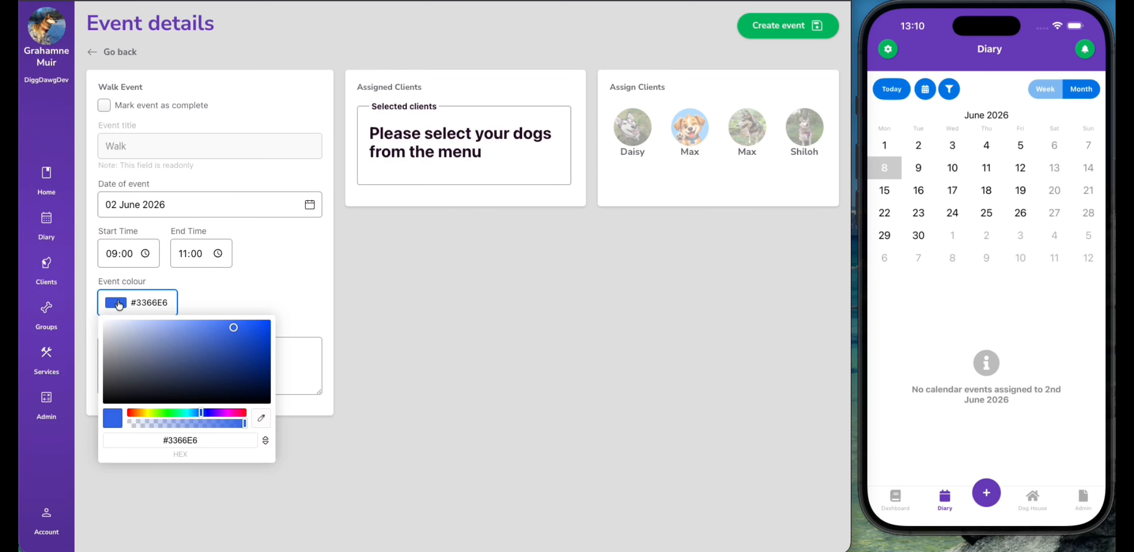
{"action": "left_click_drag", "start_coordinate": [167, 378], "coordinate": [386, 343]}
{"action": "left_click", "coordinate": [366, 344]}
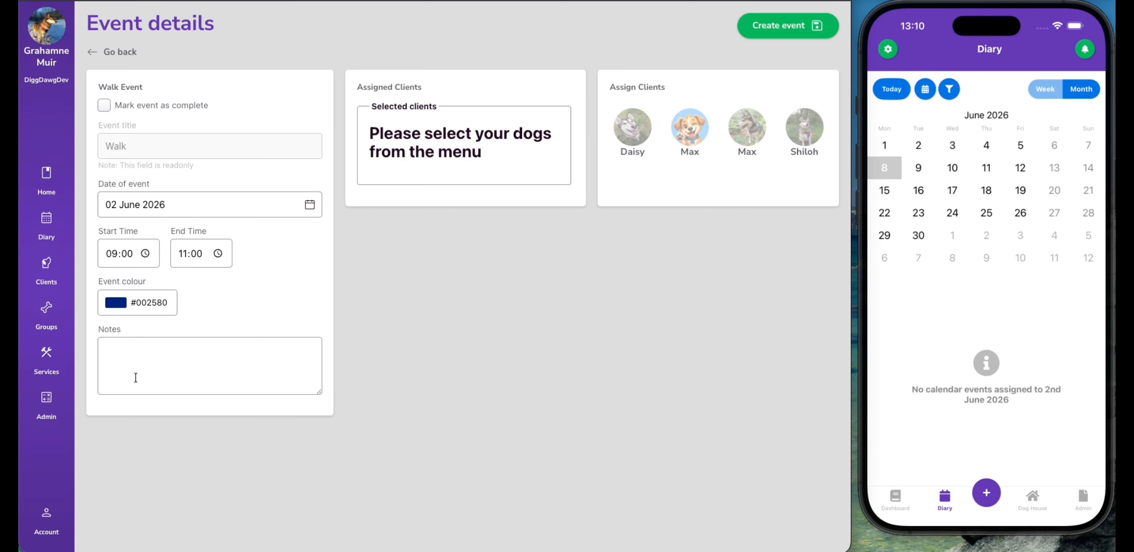
{"action": "left_click", "coordinate": [162, 366]}
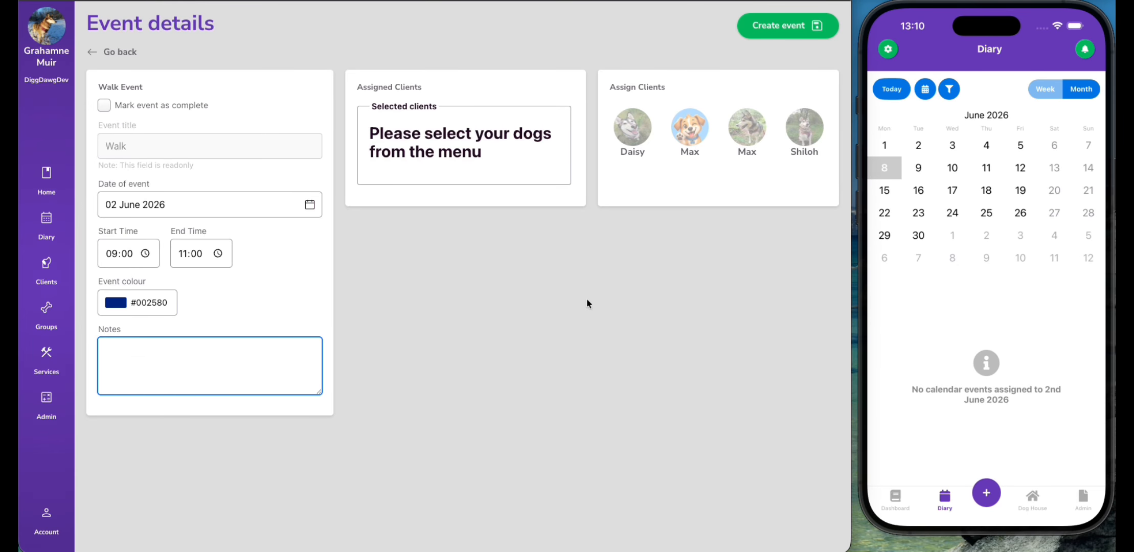
Assign Daisy, both dogs called Max, and Shiloh to the walk event.
{"action": "left_click", "coordinate": [637, 140]}
{"action": "left_click", "coordinate": [742, 130]}
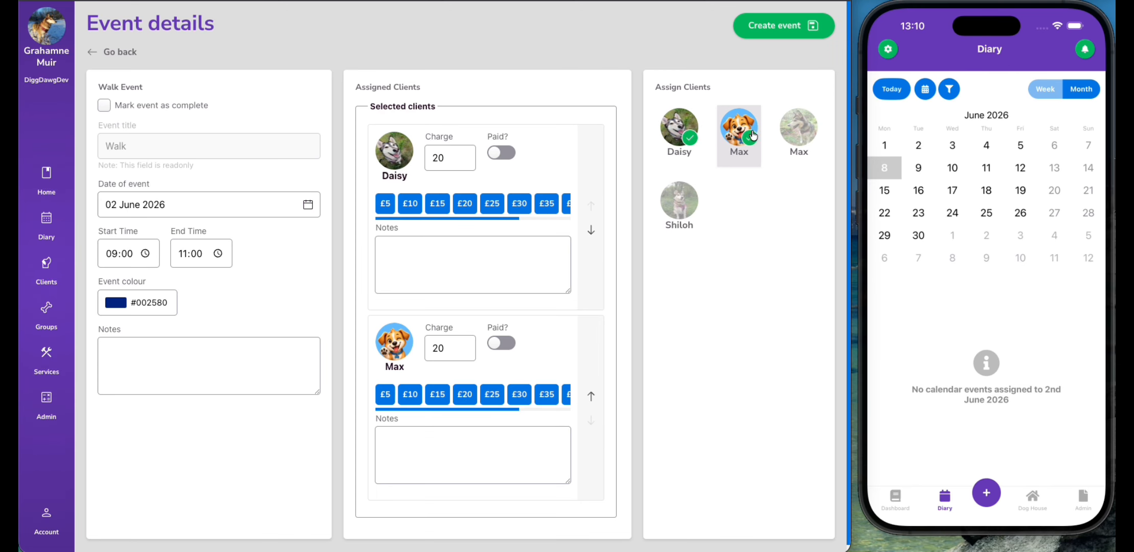
{"action": "left_click", "coordinate": [803, 131]}
{"action": "left_click", "coordinate": [679, 201]}
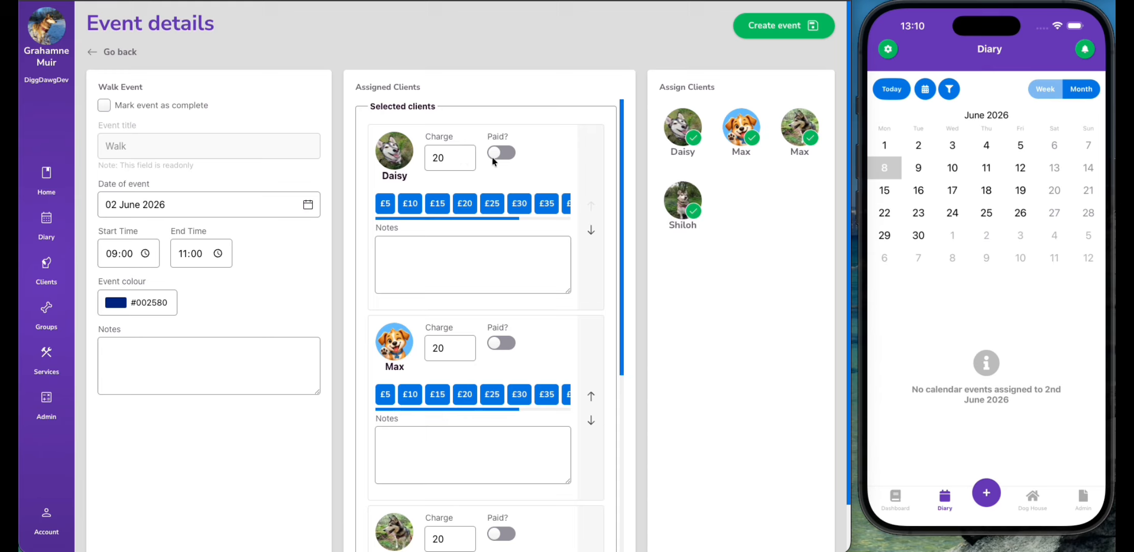
Set Daisy's charge for the walk to £30 and create the event.
{"action": "left_click", "coordinate": [443, 204]}
{"action": "left_click", "coordinate": [469, 204]}
{"action": "left_click", "coordinate": [519, 203]}
{"action": "left_click", "coordinate": [456, 266]}
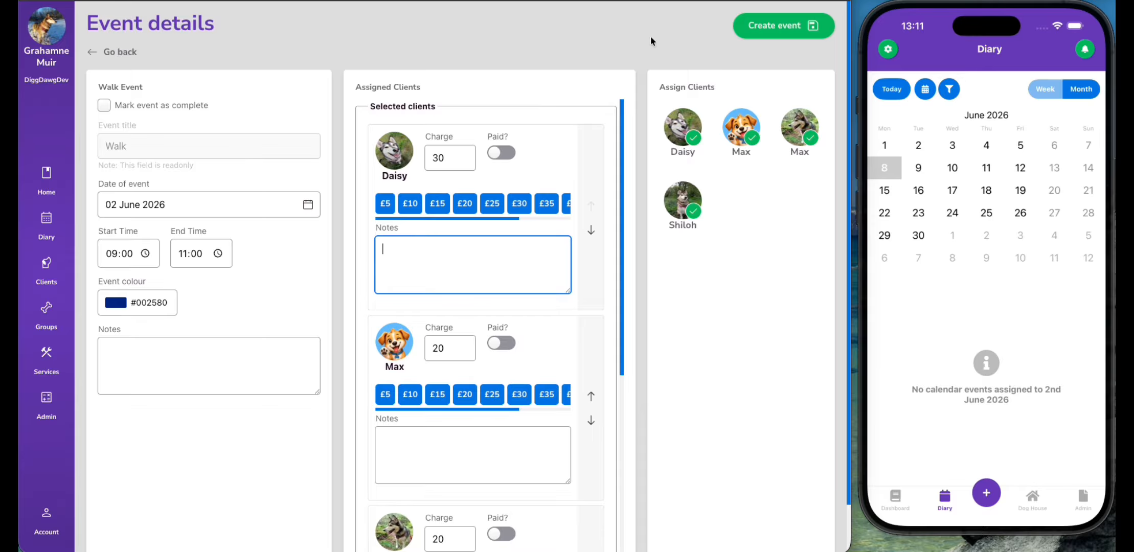
{"action": "left_click", "coordinate": [774, 30]}
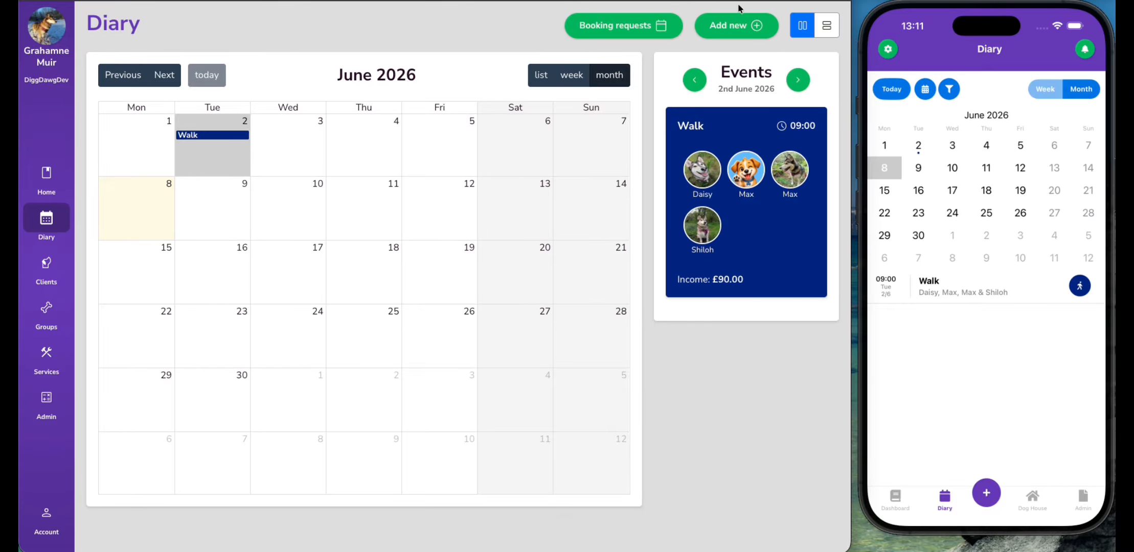
Start a daycare event for 2 June 2026 and assign Daisy and the first Max to it.
{"action": "left_click", "coordinate": [733, 26]}
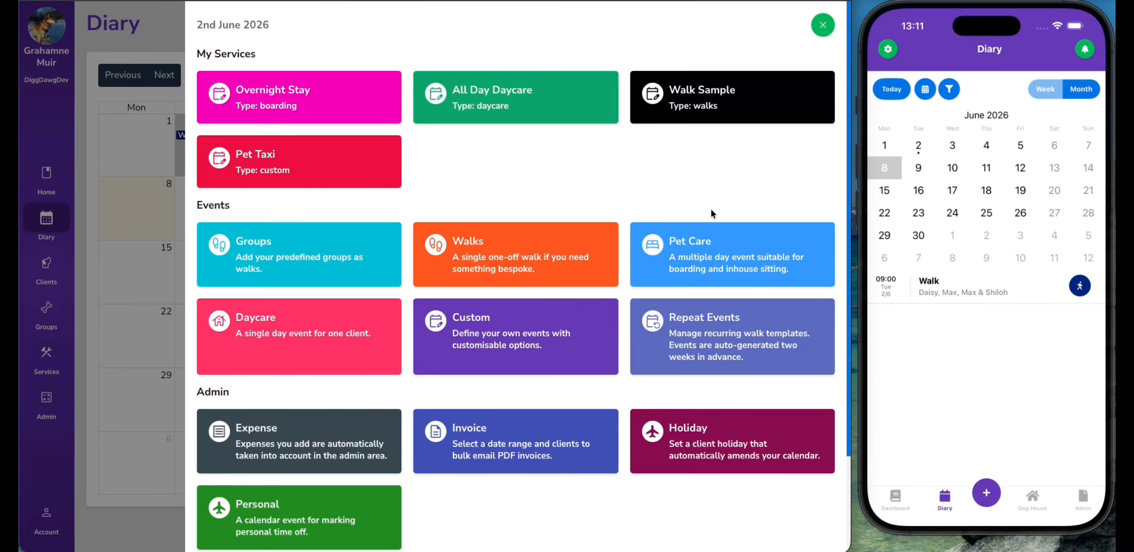
{"action": "left_click", "coordinate": [321, 328]}
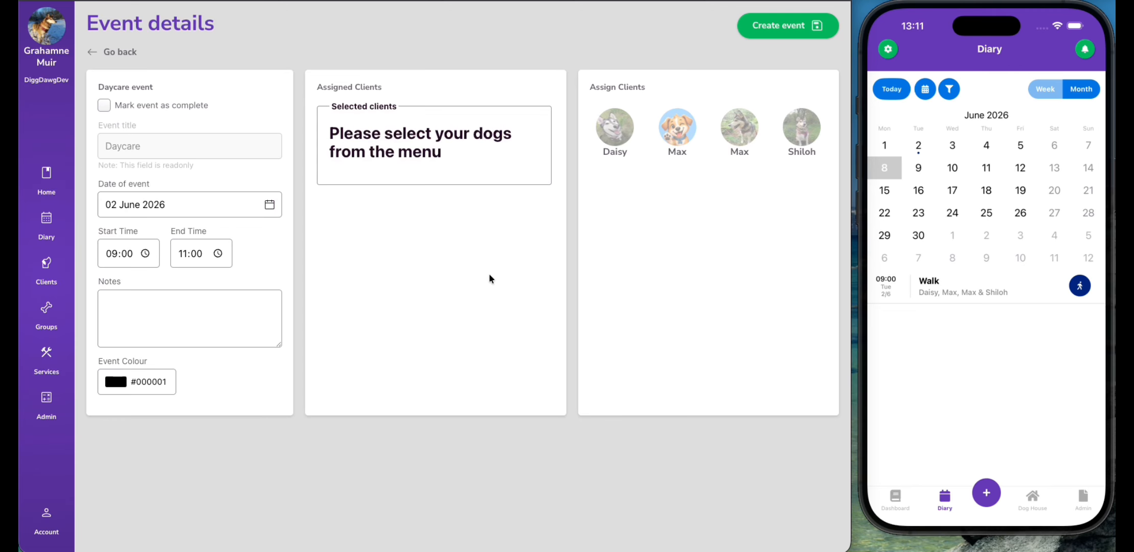
{"action": "left_click", "coordinate": [615, 129]}
{"action": "left_click", "coordinate": [714, 133]}
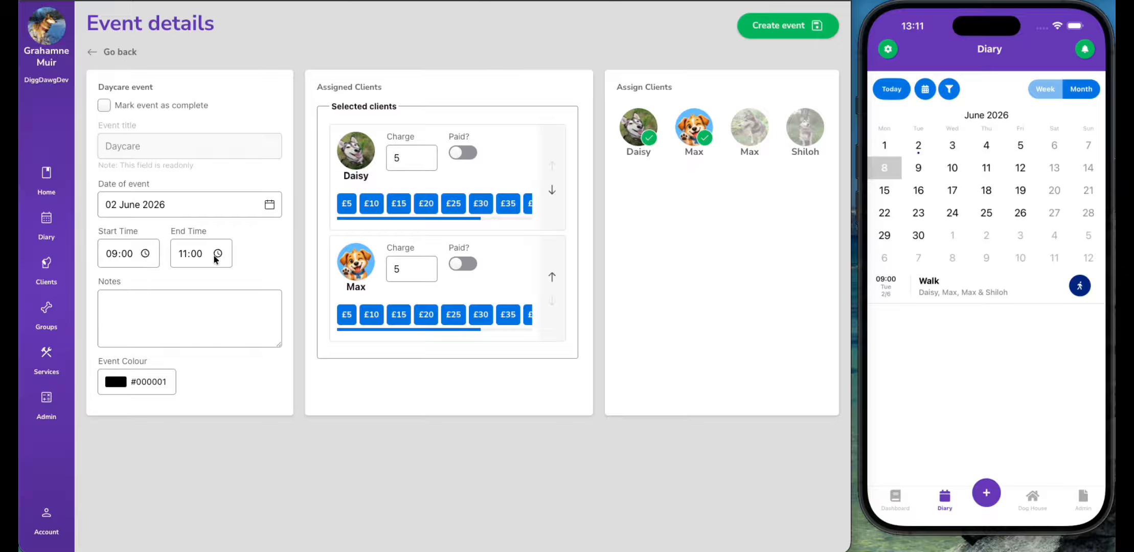
Set the daycare event's colour to magenta #A90A94 and create the event.
{"action": "left_click", "coordinate": [126, 387]}
{"action": "left_click", "coordinate": [229, 492]}
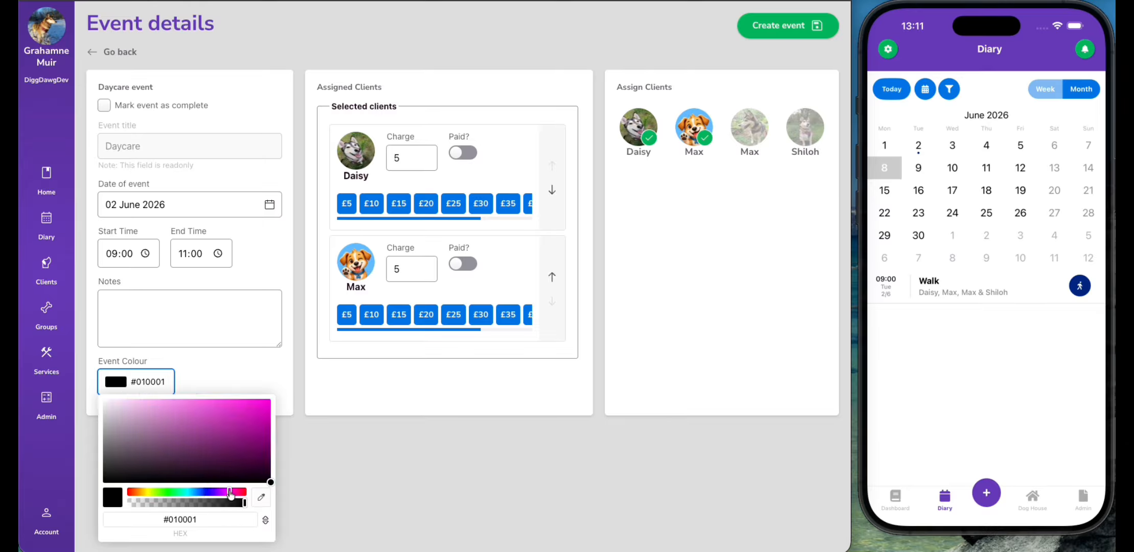
{"action": "left_click", "coordinate": [234, 434]}
{"action": "left_click_drag", "start_coordinate": [238, 432], "coordinate": [261, 428]}
{"action": "left_click", "coordinate": [264, 364]}
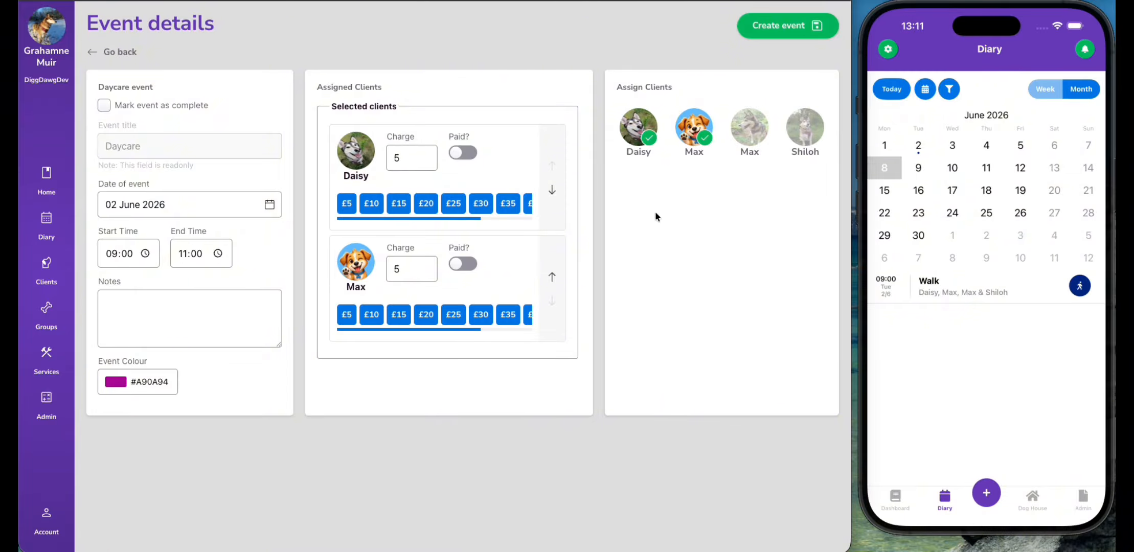
{"action": "left_click", "coordinate": [764, 31]}
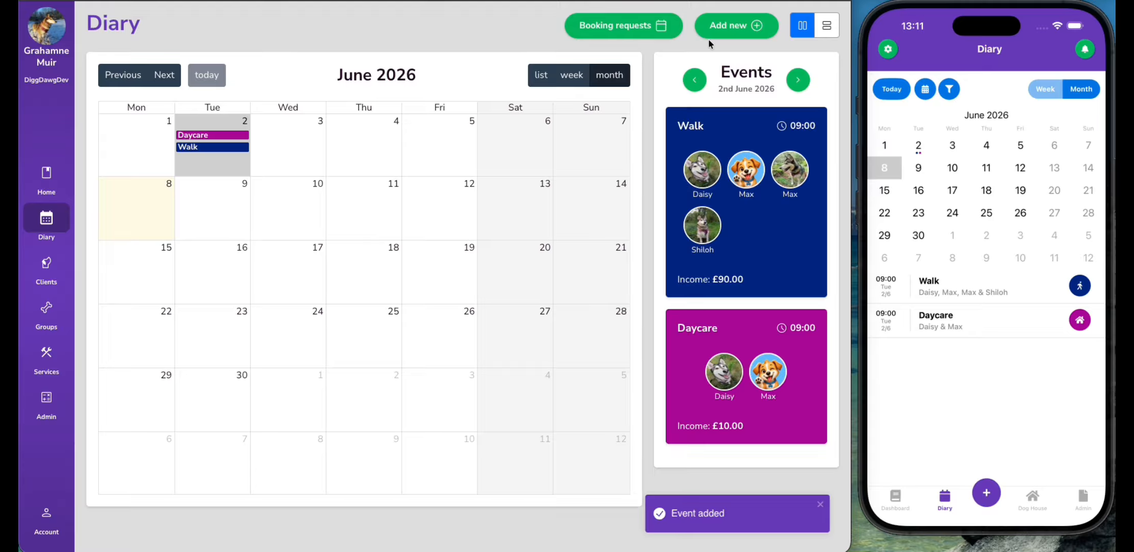
Start a pet care event from 2 June 2026 and set its end date to 11 June 2026.
{"action": "left_click", "coordinate": [735, 25]}
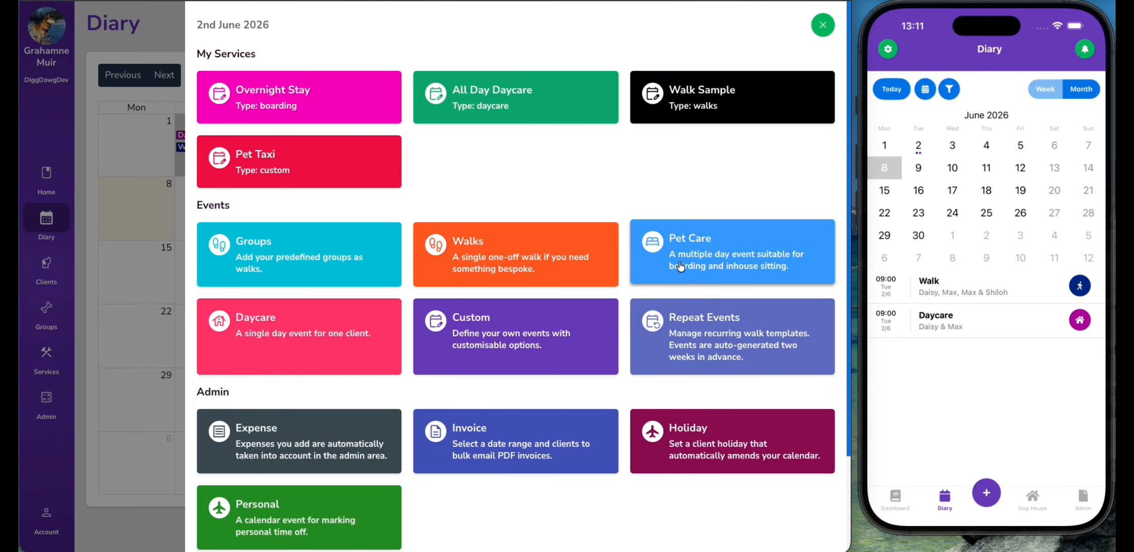
{"action": "left_click", "coordinate": [680, 265]}
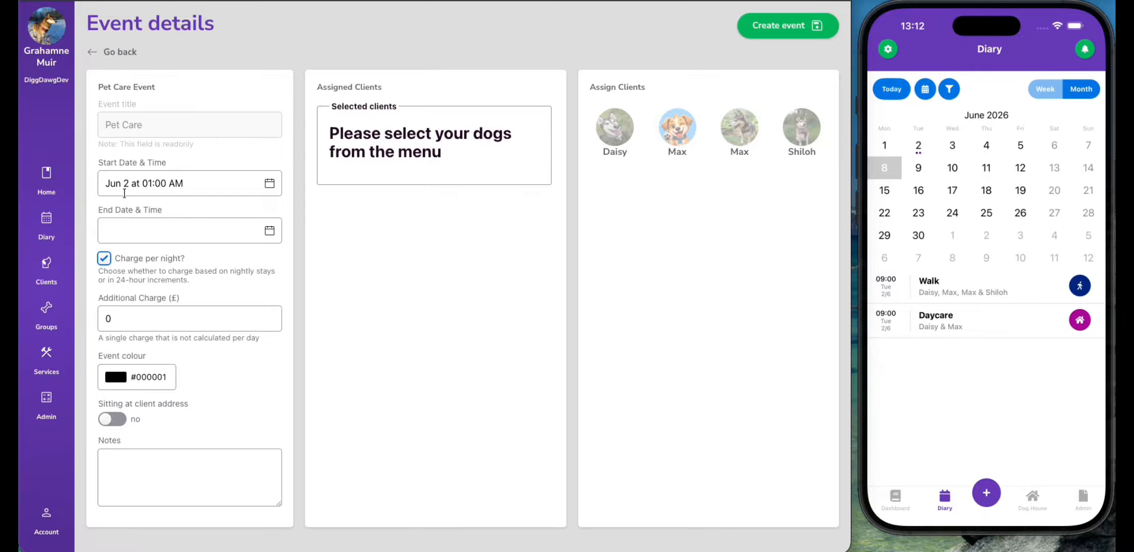
{"action": "left_click", "coordinate": [278, 231]}
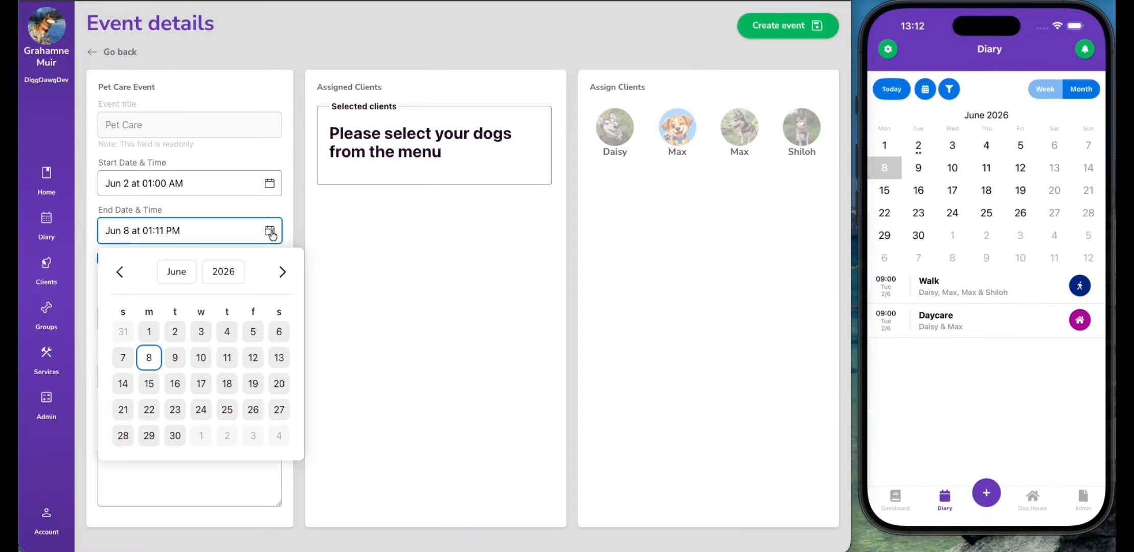
{"action": "left_click", "coordinate": [224, 361]}
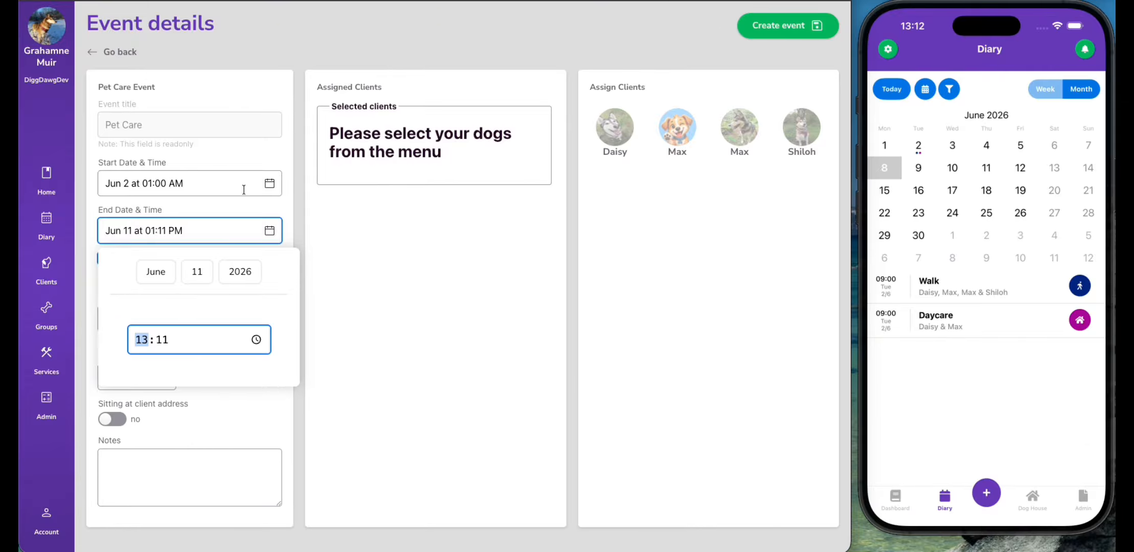
{"action": "left_click", "coordinate": [268, 154]}
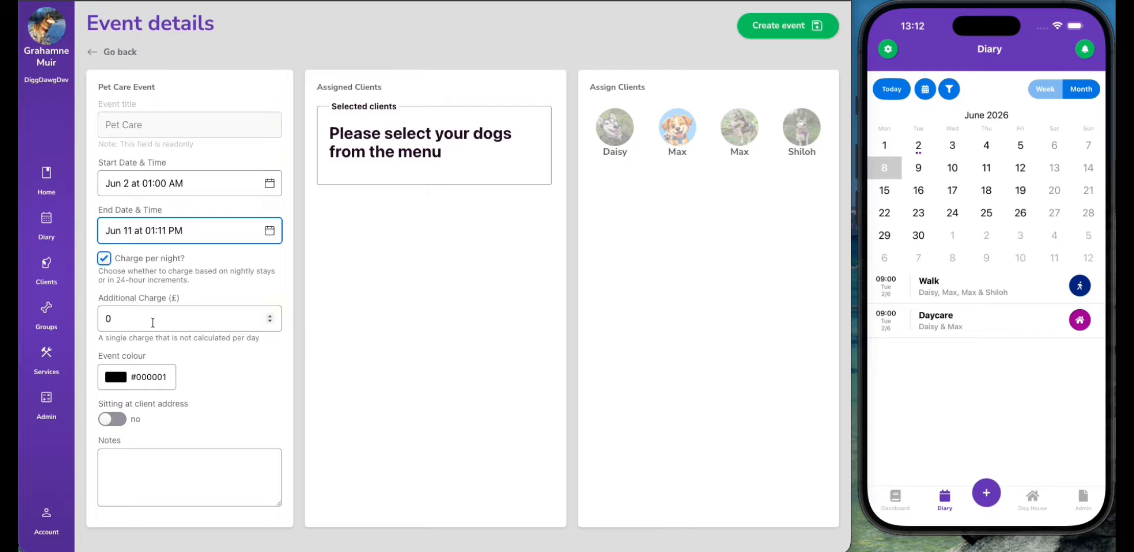
Set the pet care event's colour to orange #C05300.
{"action": "left_click", "coordinate": [138, 377]}
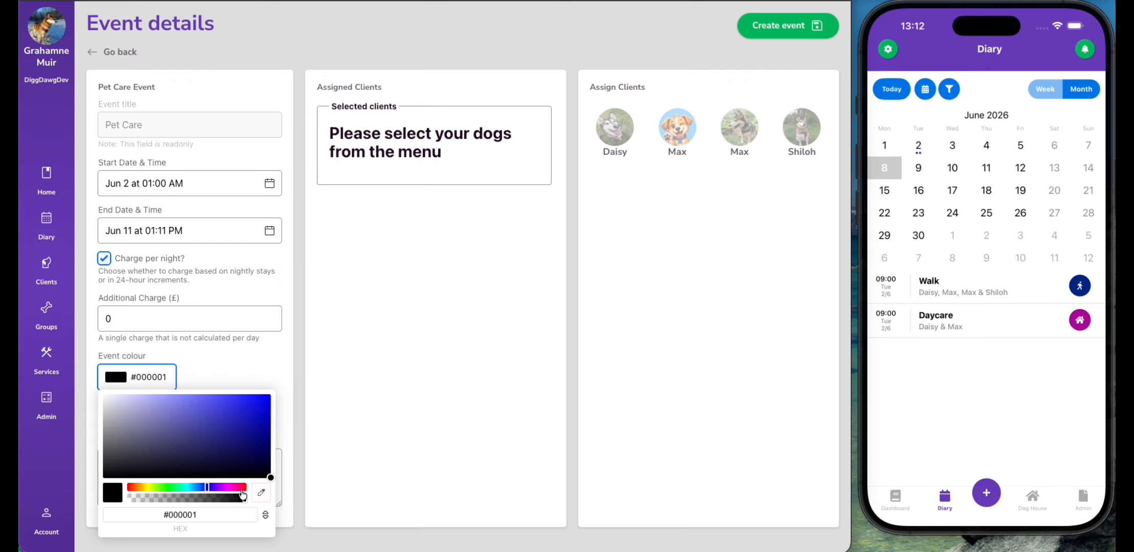
{"action": "left_click", "coordinate": [232, 488]}
{"action": "left_click", "coordinate": [136, 487]}
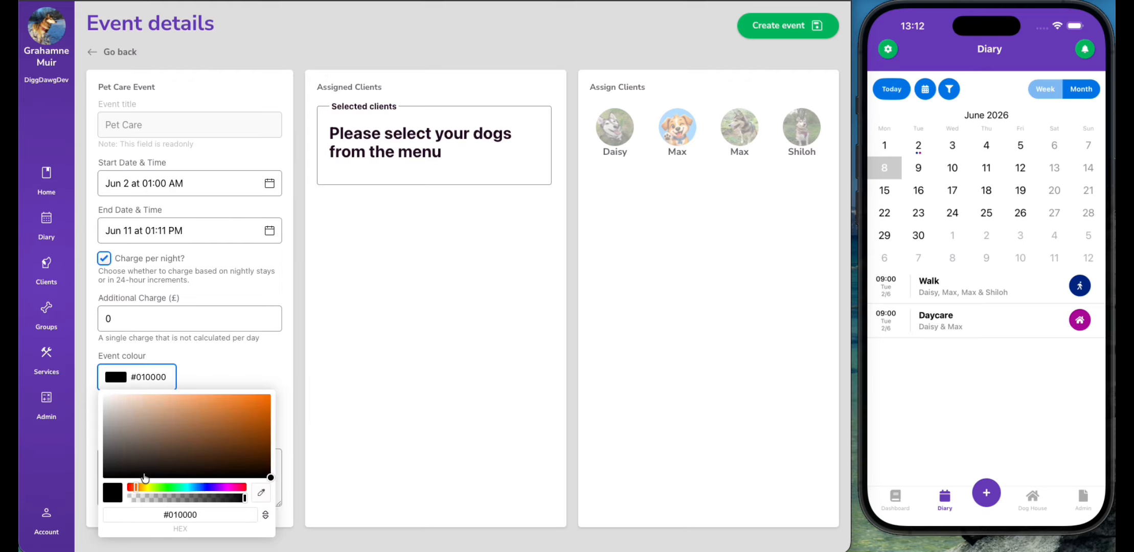
{"action": "left_click", "coordinate": [260, 427]}
{"action": "left_click_drag", "start_coordinate": [263, 428], "coordinate": [273, 418]}
{"action": "left_click", "coordinate": [260, 358]}
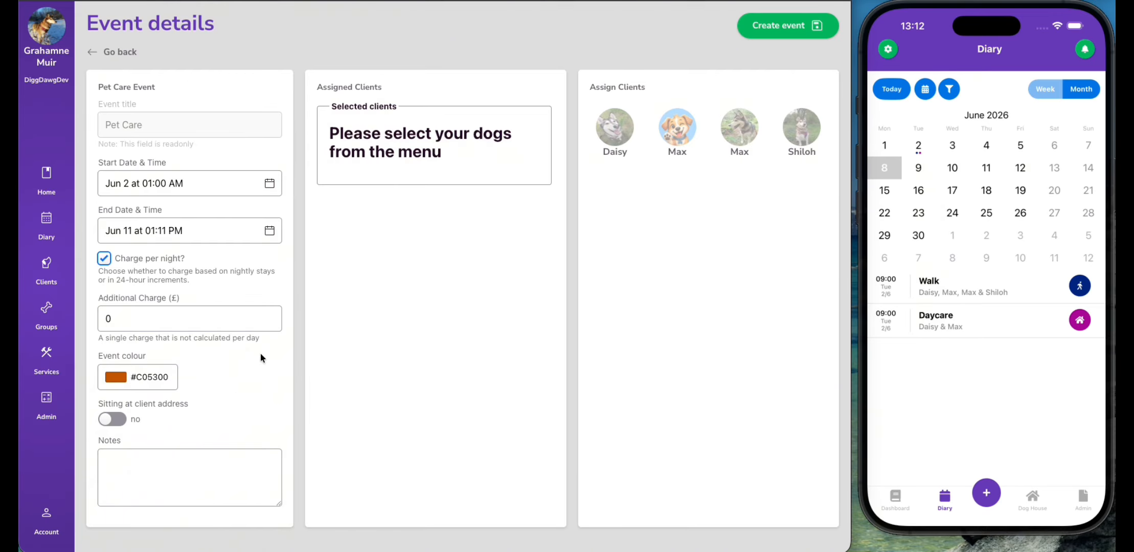
Assign Daisy and the first Max to the pet care event and create it.
{"action": "left_click", "coordinate": [108, 421]}
{"action": "left_click", "coordinate": [612, 123]}
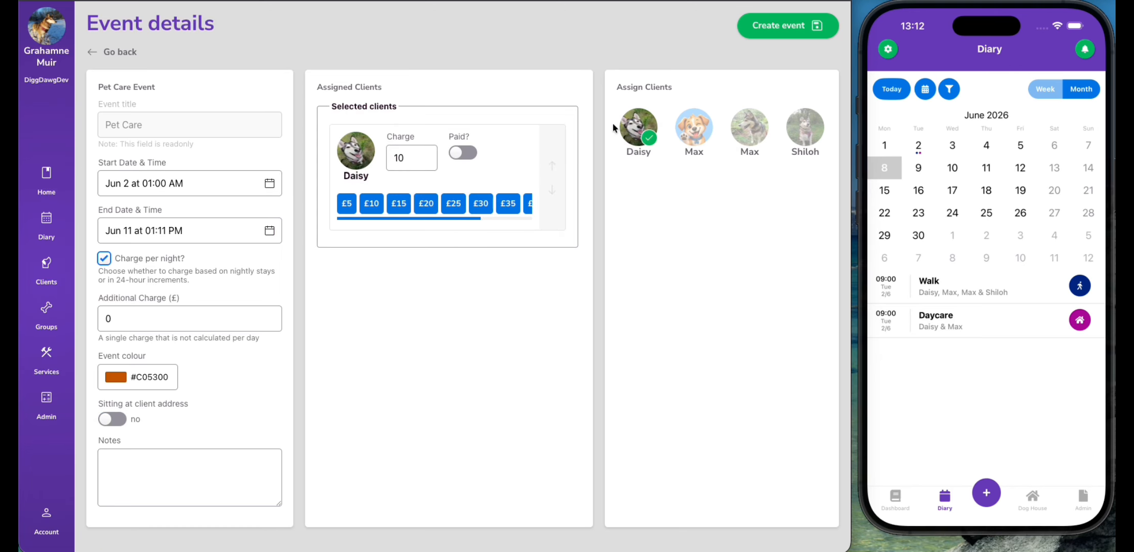
{"action": "left_click", "coordinate": [693, 128]}
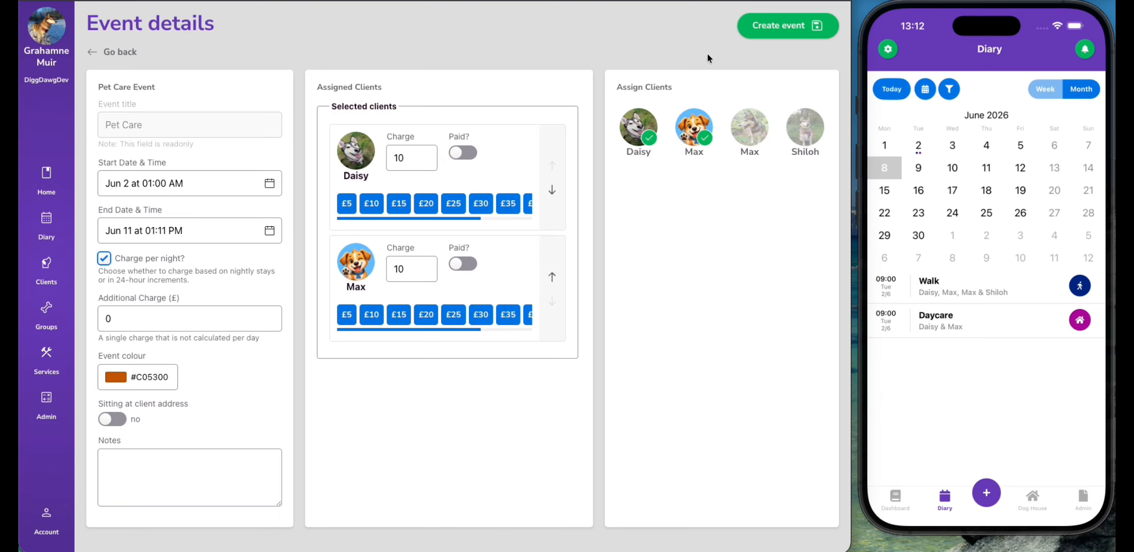
{"action": "left_click", "coordinate": [777, 27]}
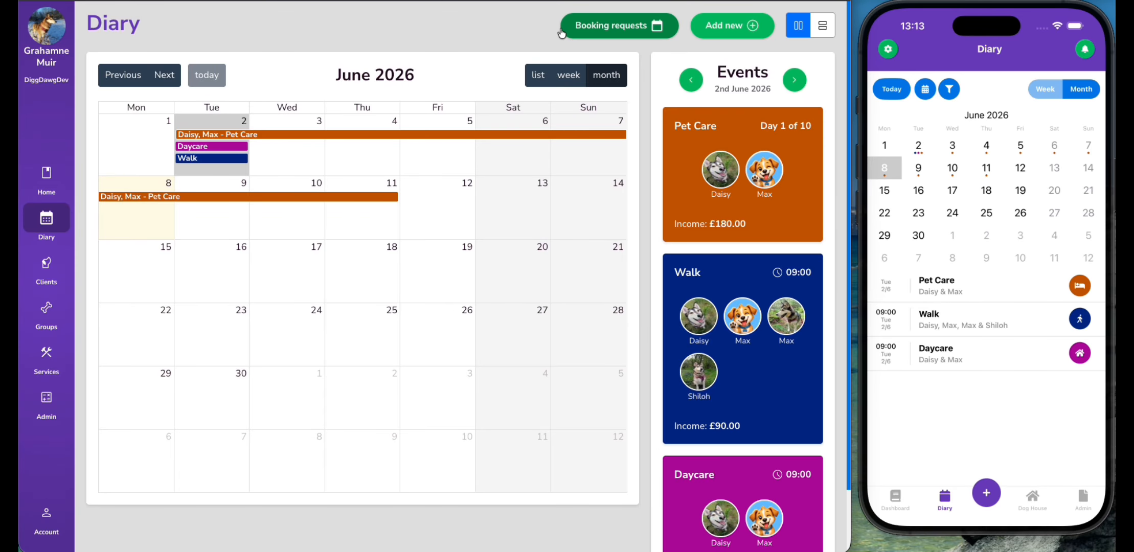
Start a custom event for 2 June 2026 and title it "Puppy visits".
{"action": "left_click", "coordinate": [732, 25]}
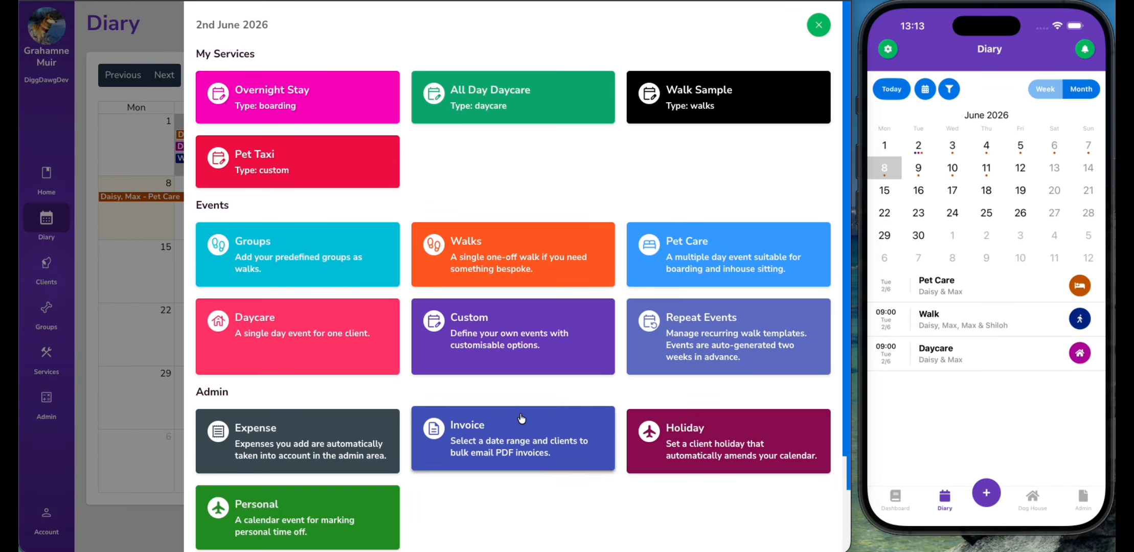
{"action": "left_click", "coordinate": [532, 362]}
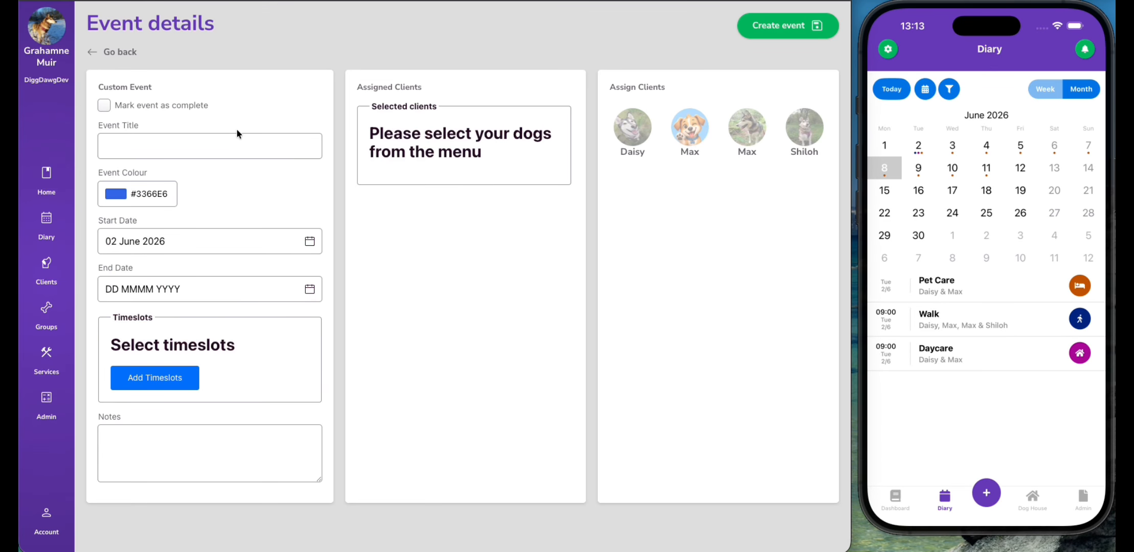
{"action": "left_click", "coordinate": [210, 147]}
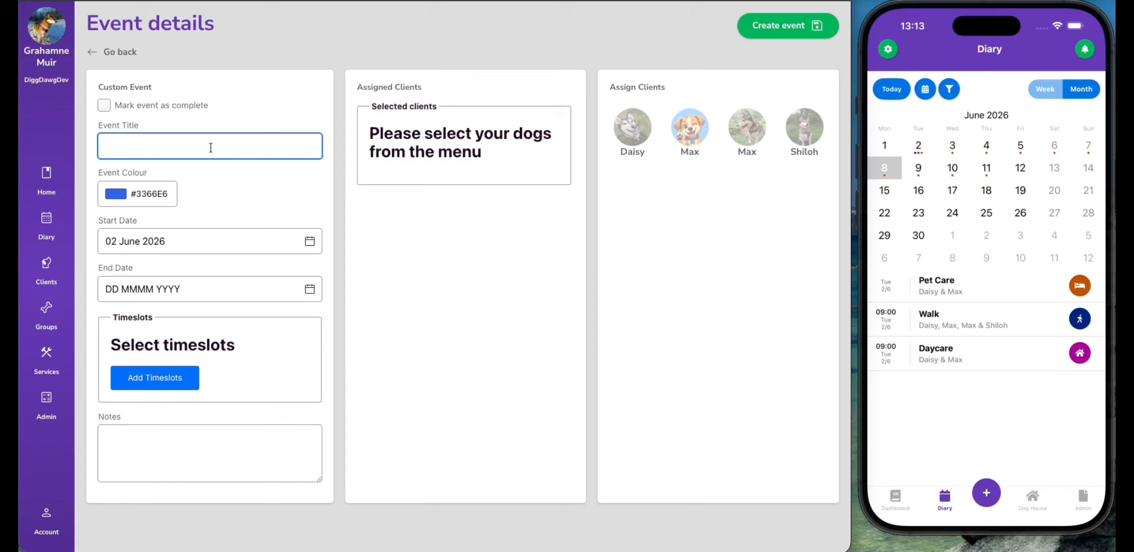
{"action": "type", "text": "Puppy visits"}
Set the custom event's colour to teal #139F86.
{"action": "left_click", "coordinate": [116, 194]}
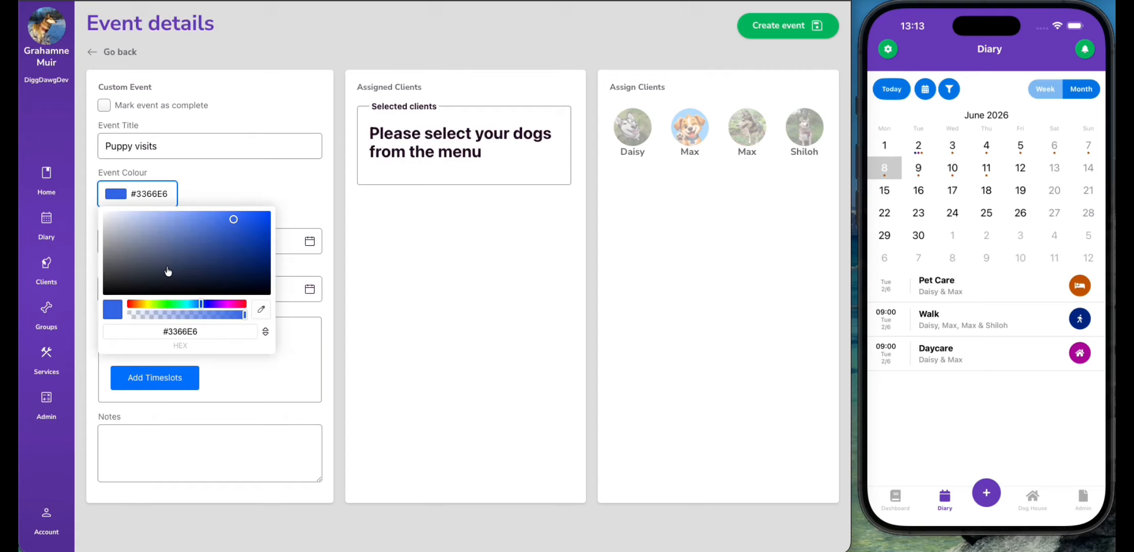
{"action": "left_click", "coordinate": [183, 303]}
{"action": "left_click_drag", "start_coordinate": [249, 234], "coordinate": [251, 243]}
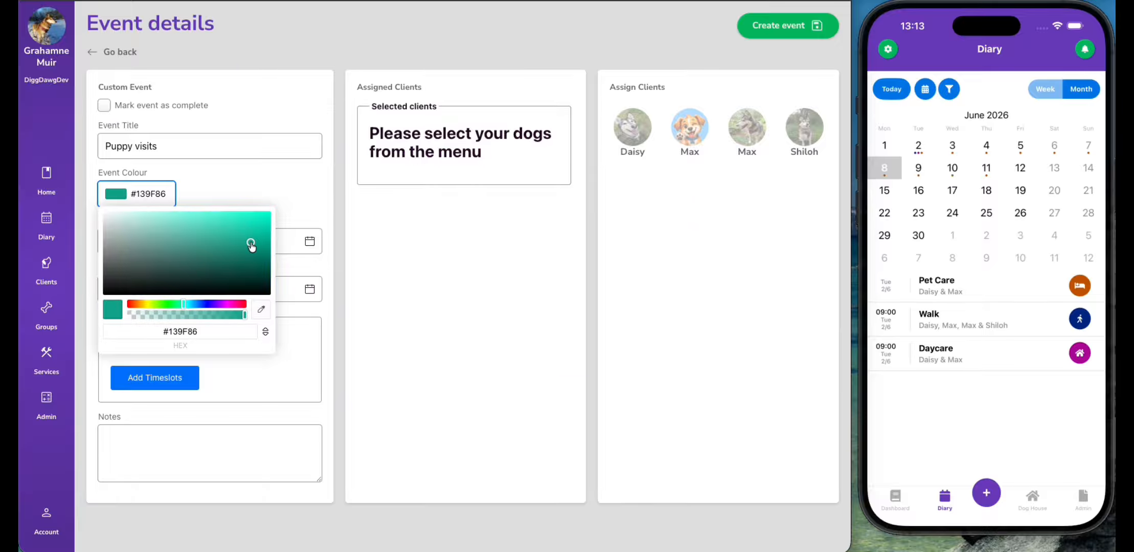
{"action": "left_click", "coordinate": [290, 173]}
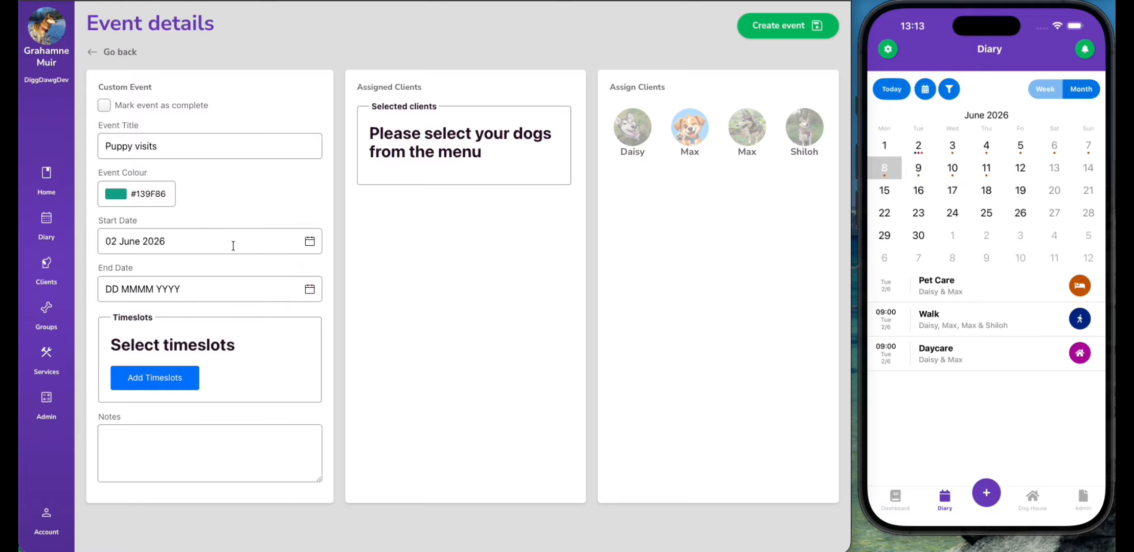
Set the end date of the Puppy visits event to 4 June 2026.
{"action": "left_click", "coordinate": [309, 289]}
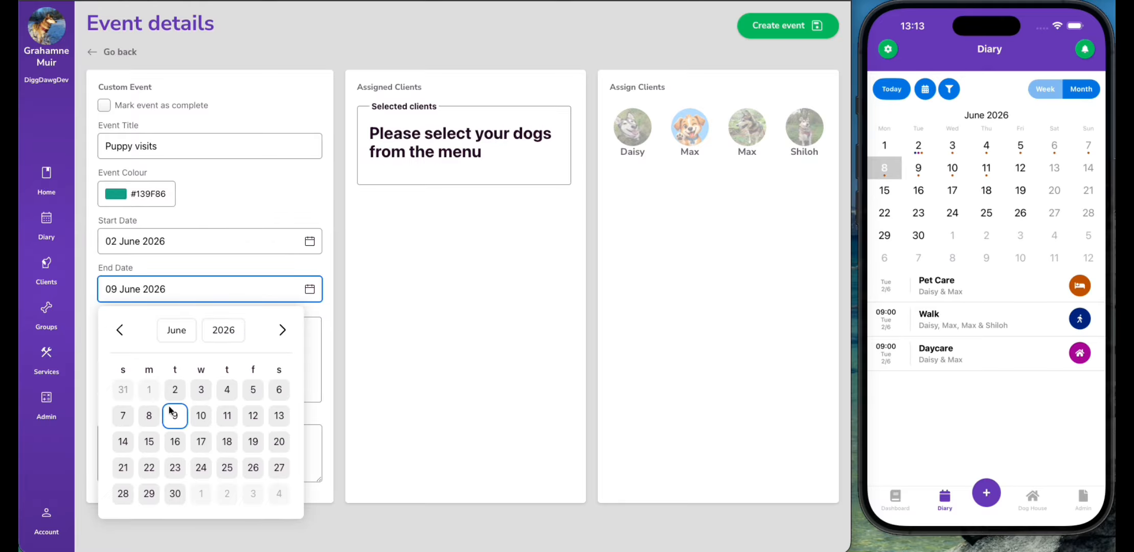
{"action": "left_click", "coordinate": [211, 395]}
{"action": "left_click", "coordinate": [227, 391]}
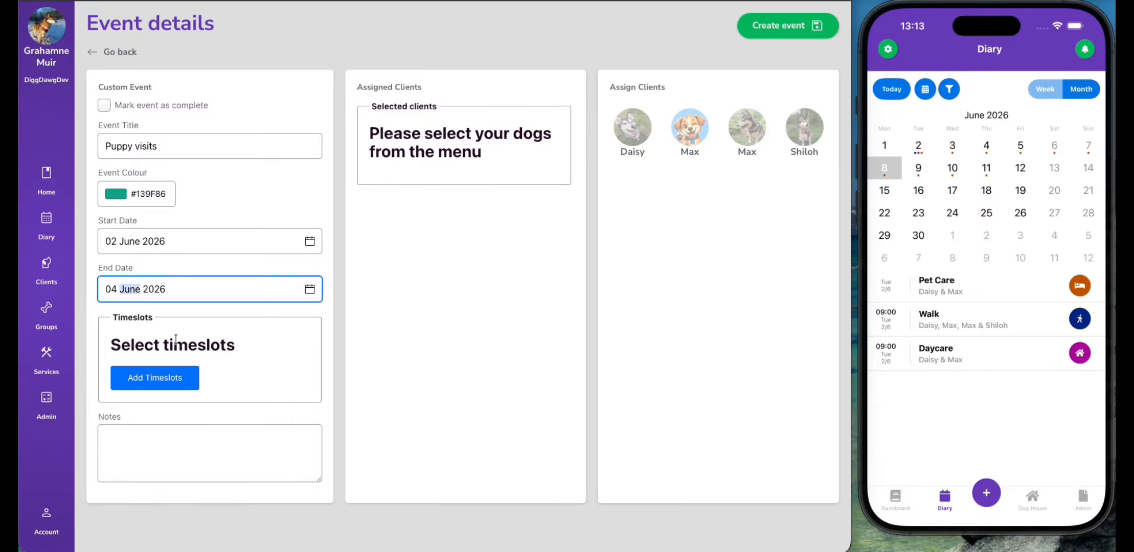
Add two timeslots to the Puppy visits event: 09:00 to 11:00 and 13:00 to 14:00.
{"action": "left_click", "coordinate": [163, 377]}
{"action": "scroll", "coordinate": [166, 439], "scroll_direction": "down", "scroll_amount": 1}
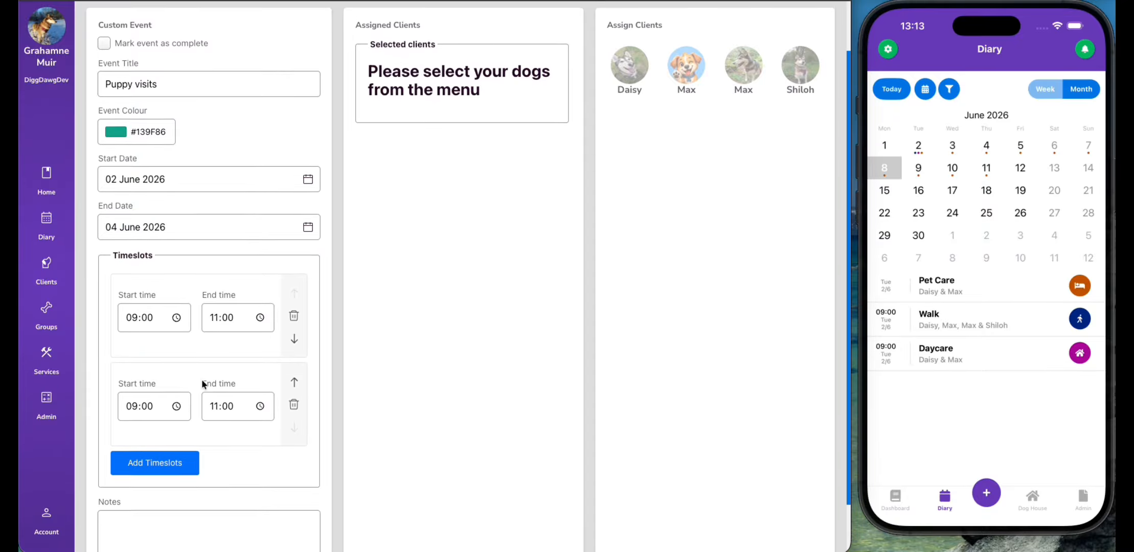
{"action": "left_click", "coordinate": [133, 403]}
{"action": "type", "text": "13"}
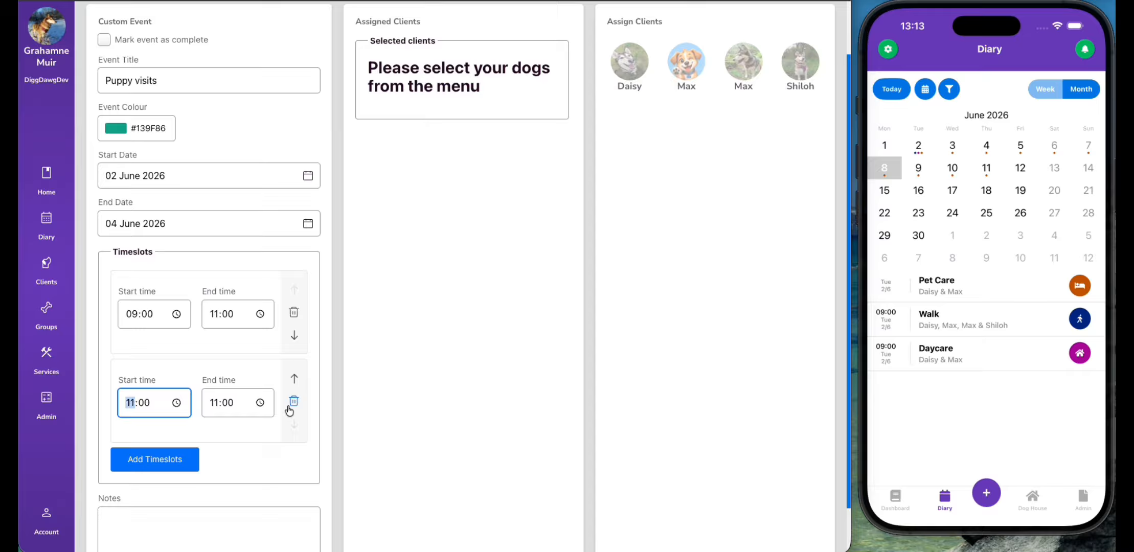
{"action": "left_click", "coordinate": [234, 403]}
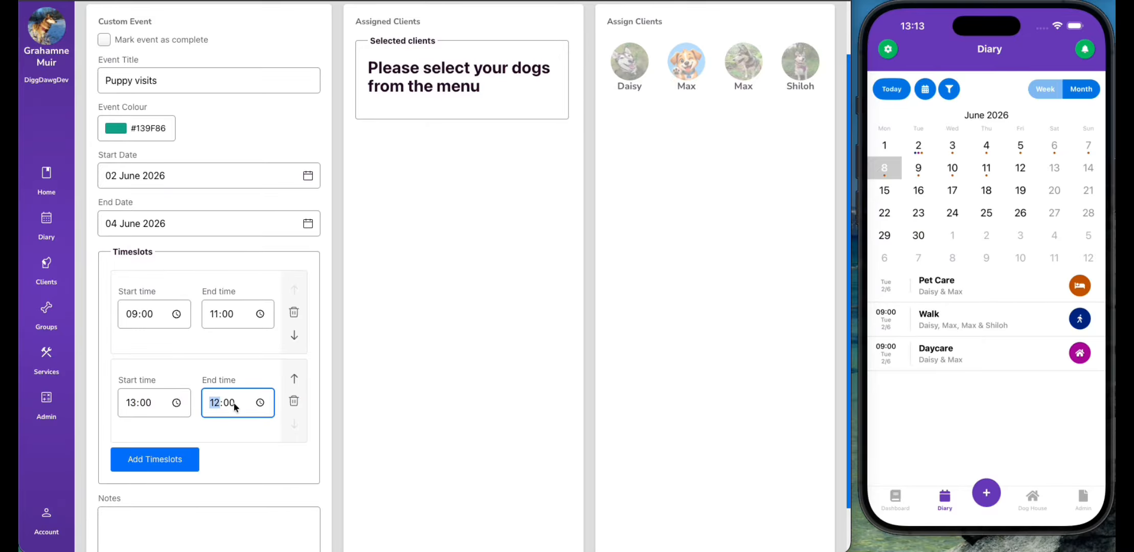
{"action": "type", "text": "14"}
{"action": "left_click", "coordinate": [466, 348]}
{"action": "scroll", "coordinate": [465, 348], "scroll_direction": "up", "scroll_amount": 1}
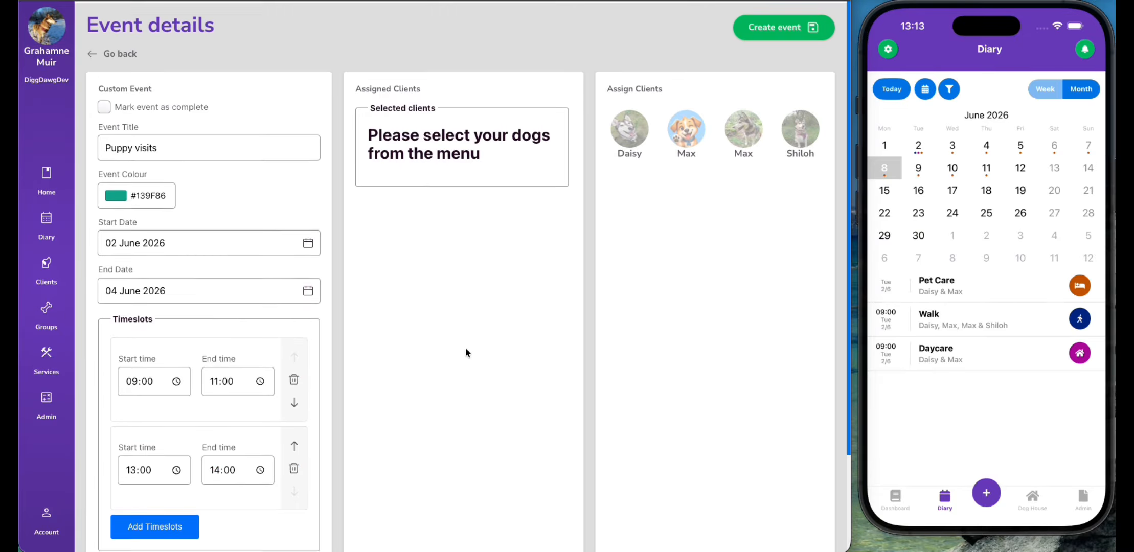
Assign Shiloh to Puppy visits with a £30 charge and the note "Loves a chase", and create the event.
{"action": "left_click", "coordinate": [801, 128]}
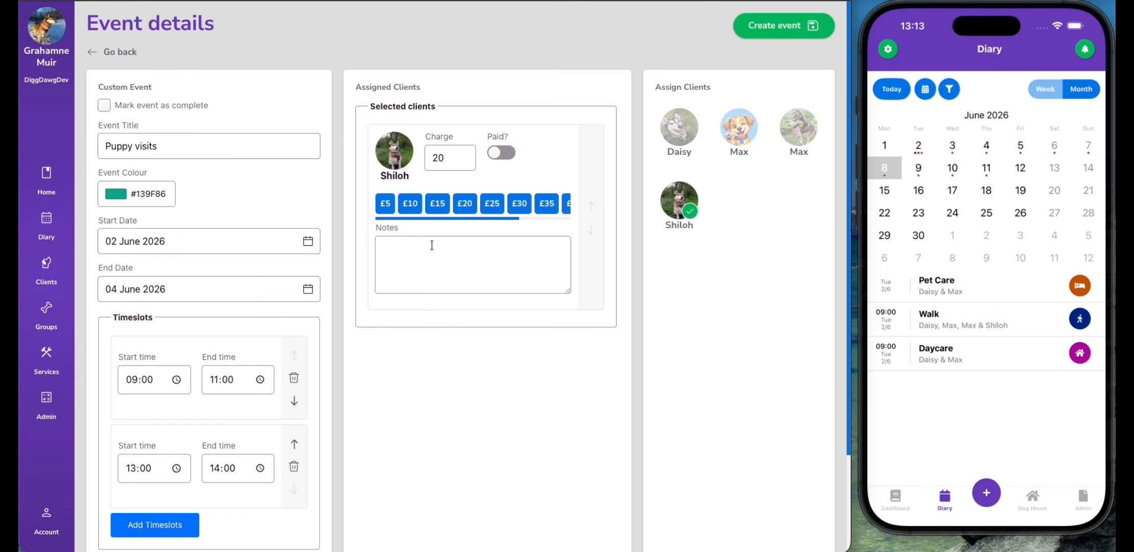
{"action": "left_click", "coordinate": [521, 204]}
{"action": "left_click", "coordinate": [443, 263]}
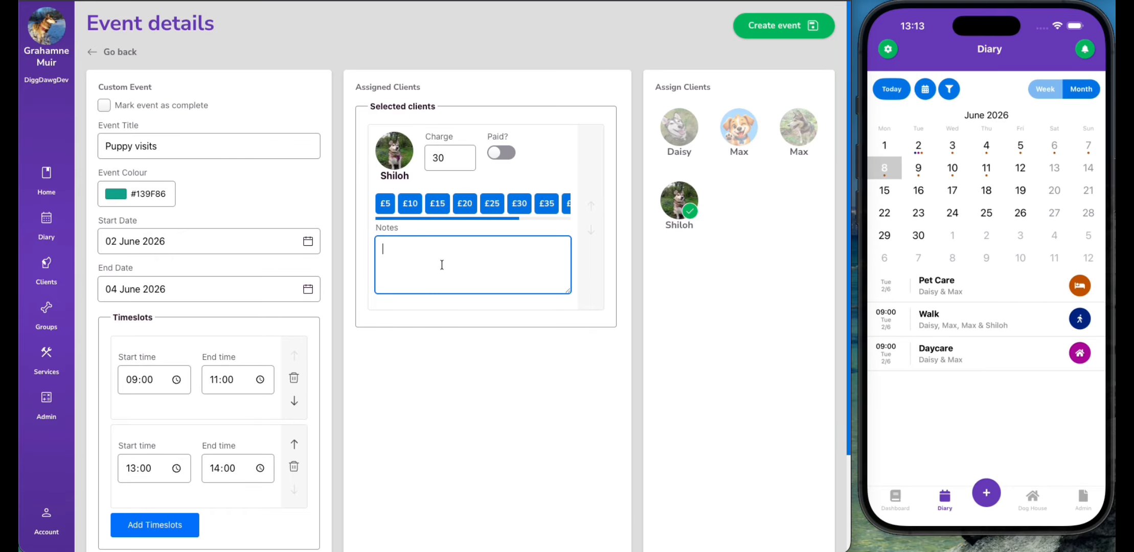
{"action": "type", "text": "Loves a chase"}
{"action": "scroll", "coordinate": [276, 234], "scroll_direction": "down", "scroll_amount": 2}
{"action": "scroll", "coordinate": [276, 238], "scroll_direction": "up", "scroll_amount": 2}
{"action": "scroll", "coordinate": [275, 239], "scroll_direction": "down", "scroll_amount": 2}
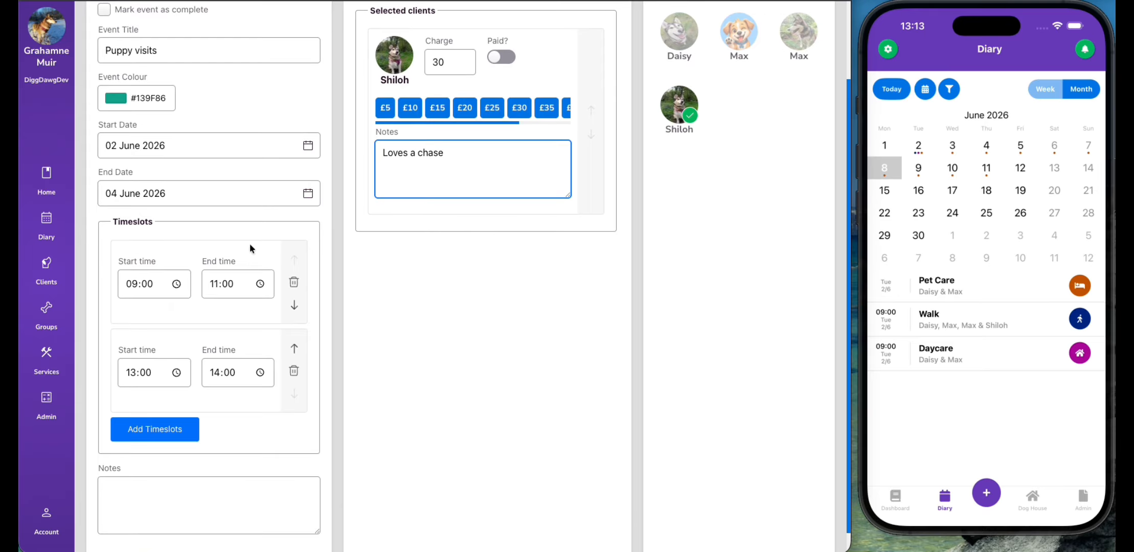
{"action": "scroll", "coordinate": [412, 182], "scroll_direction": "up", "scroll_amount": 2}
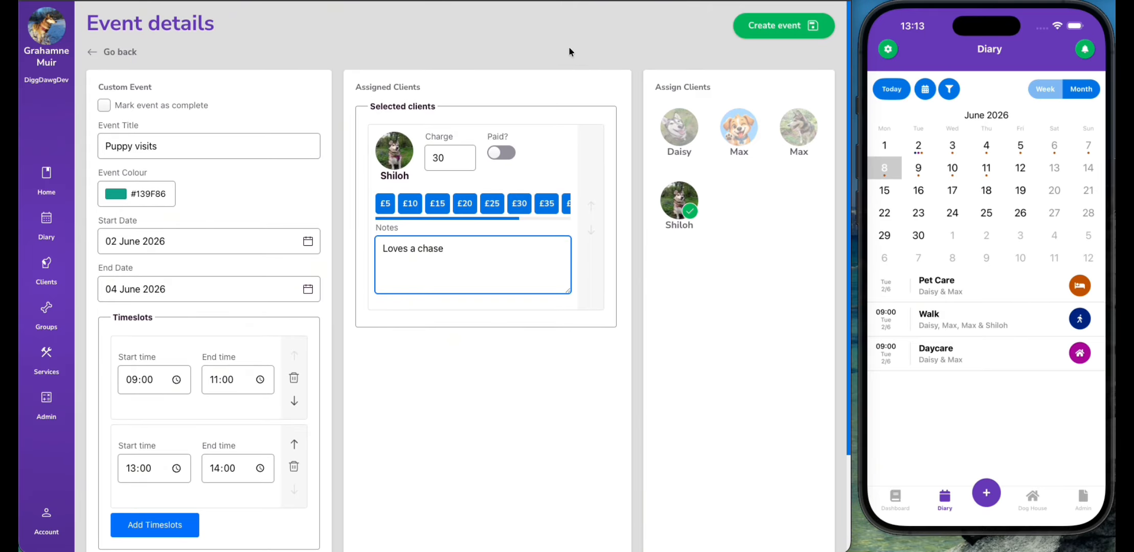
{"action": "left_click", "coordinate": [753, 26]}
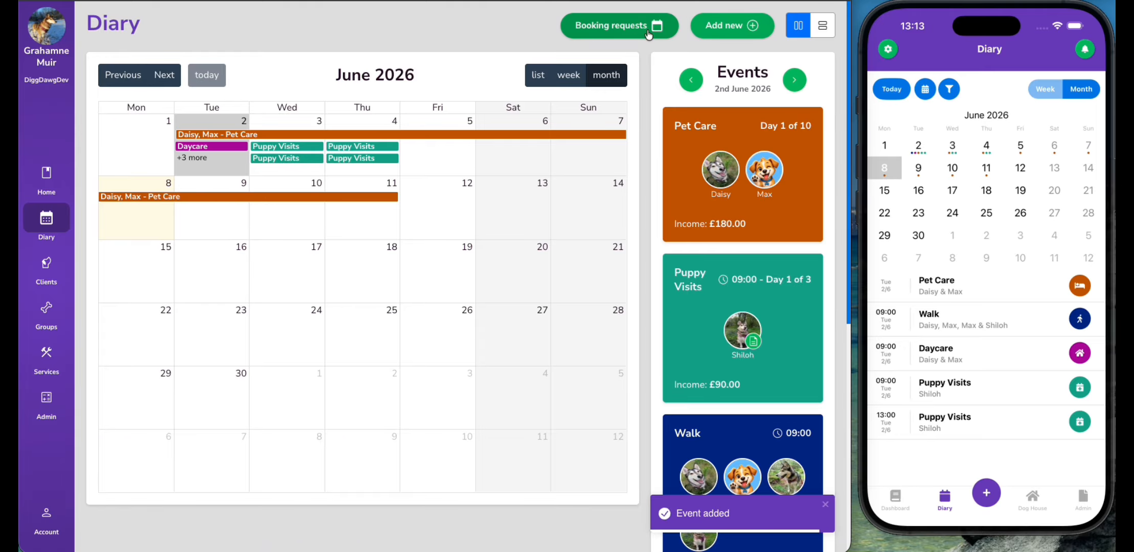
Examine the diary events listed for 2, 3 and 4 June, including each day of the Puppy Visits.
{"action": "scroll", "coordinate": [446, 307], "scroll_direction": "down", "scroll_amount": 1}
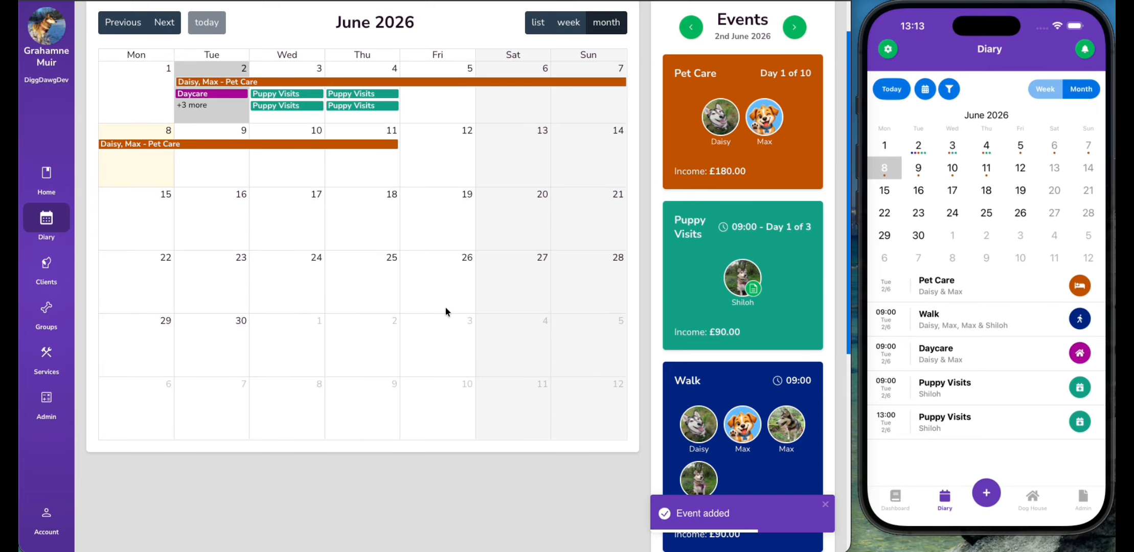
{"action": "scroll", "coordinate": [446, 307], "scroll_direction": "up", "scroll_amount": 1}
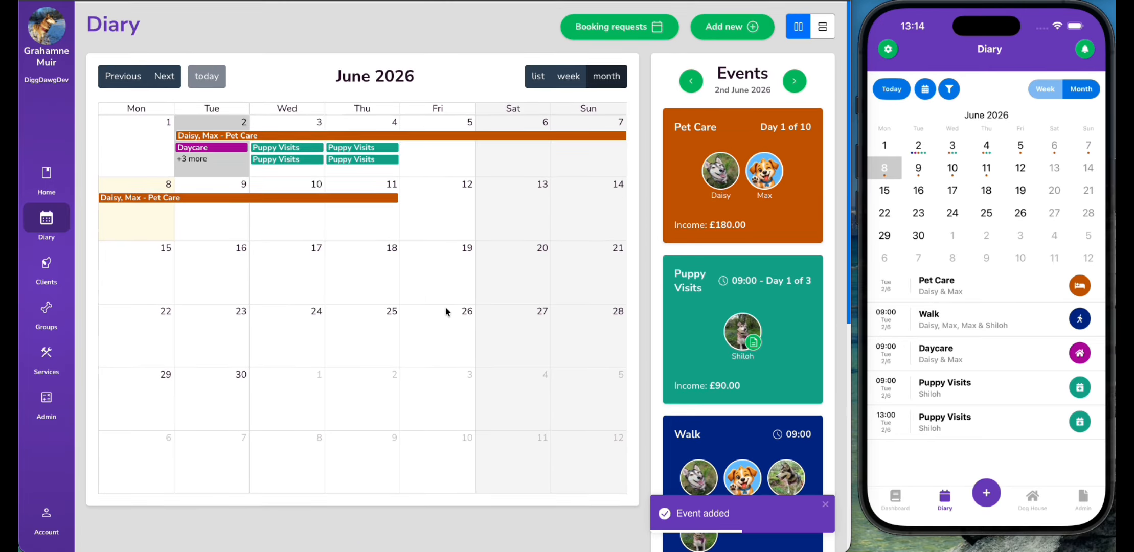
{"action": "left_click", "coordinate": [288, 167]}
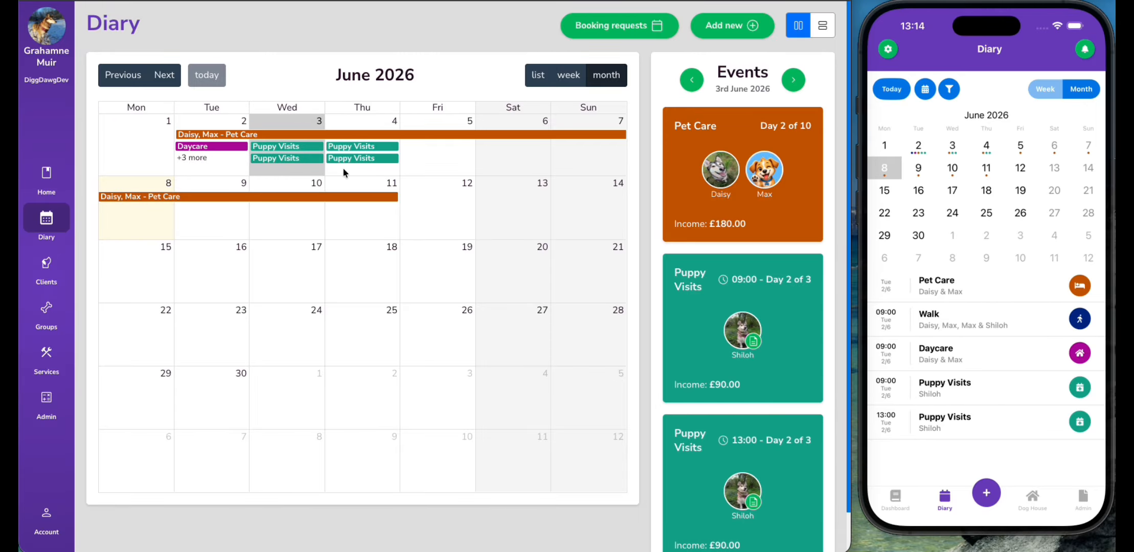
{"action": "scroll", "coordinate": [711, 249], "scroll_direction": "down", "scroll_amount": 1}
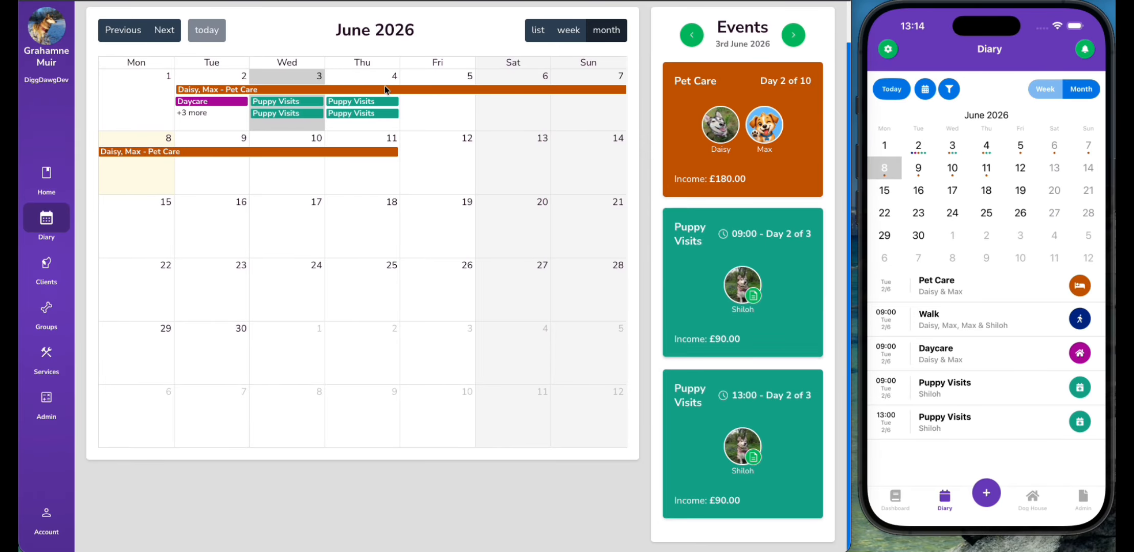
{"action": "left_click", "coordinate": [348, 125]}
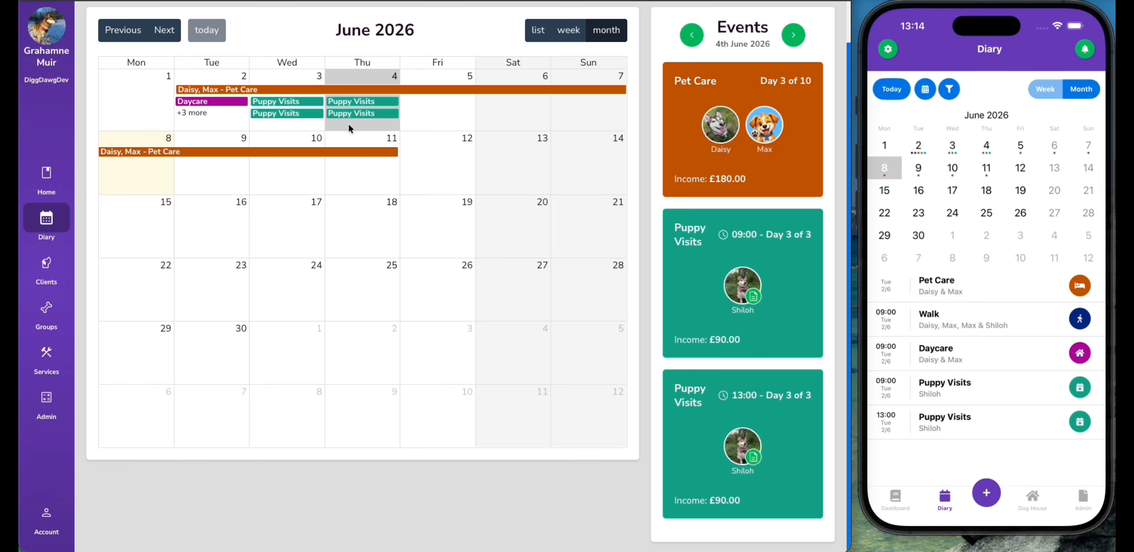
{"action": "left_click", "coordinate": [289, 124]}
{"action": "left_click", "coordinate": [223, 125]}
{"action": "left_click", "coordinate": [284, 122]}
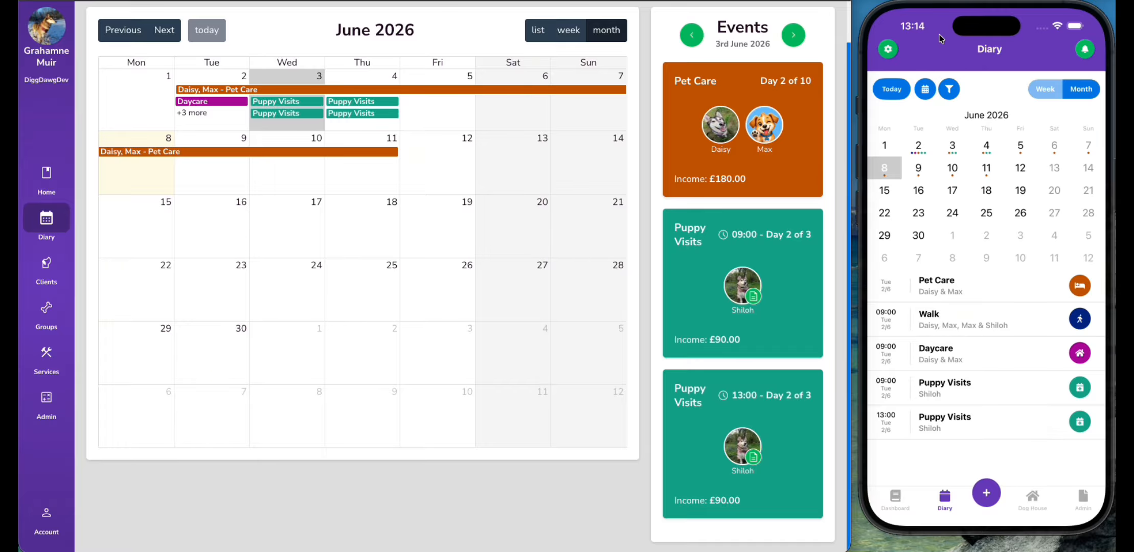
In the mobile app, mark Daisy and the first Max as collected and returned for the 2 June Walk, and save the event.
{"action": "left_click", "coordinate": [957, 316]}
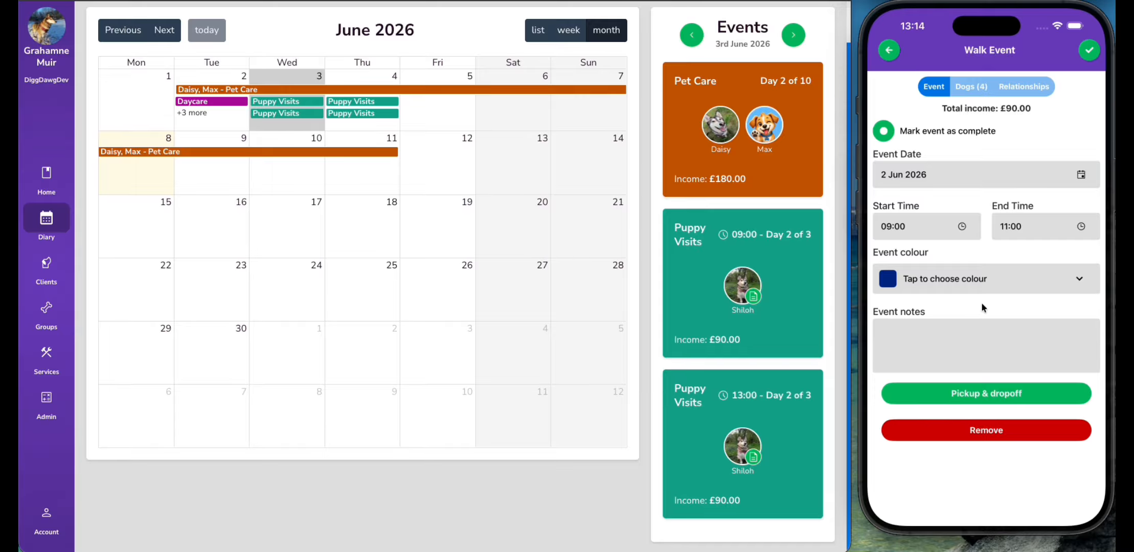
{"action": "left_click", "coordinate": [979, 389]}
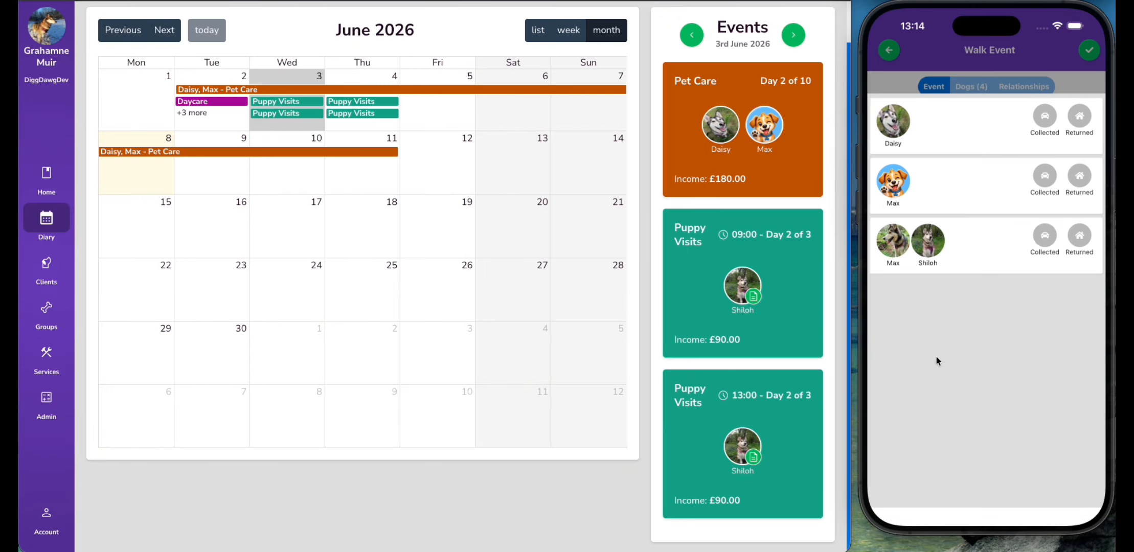
{"action": "left_click", "coordinate": [1046, 115]}
{"action": "left_click", "coordinate": [1084, 177]}
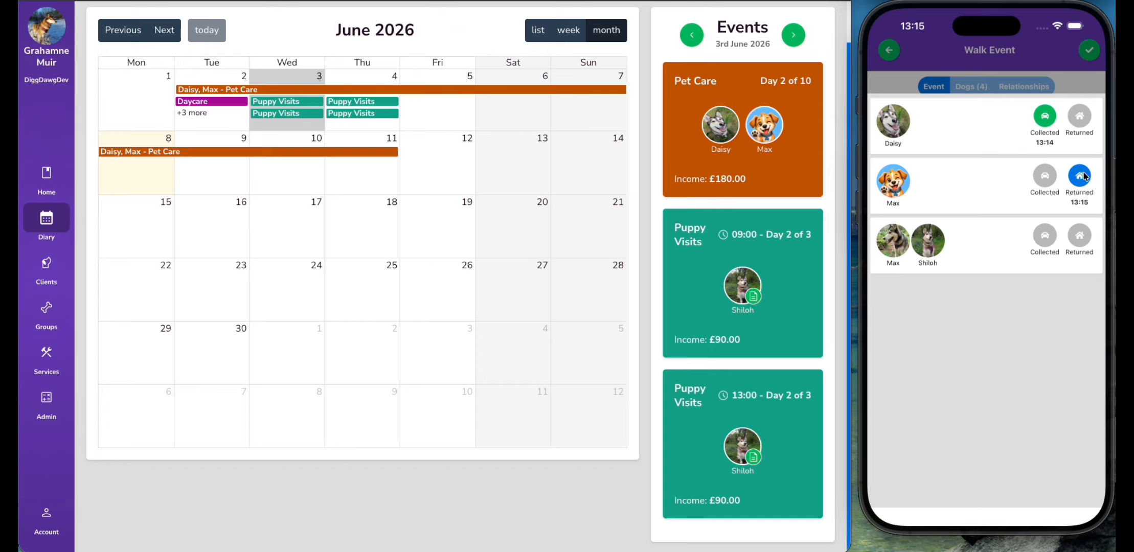
{"action": "left_click", "coordinate": [1083, 117]}
{"action": "left_click", "coordinate": [1048, 180]}
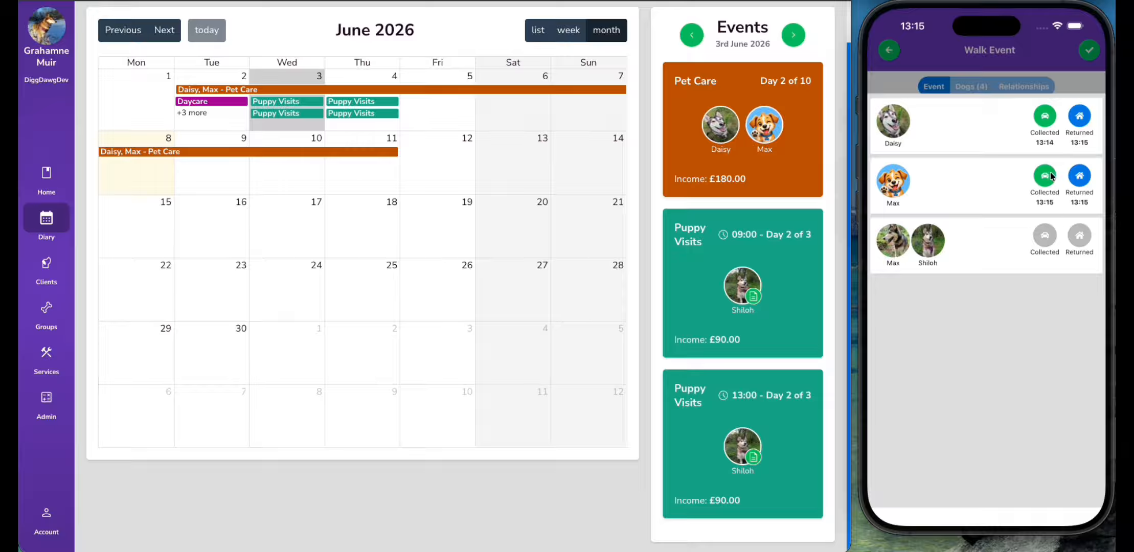
{"action": "left_click", "coordinate": [1036, 78]}
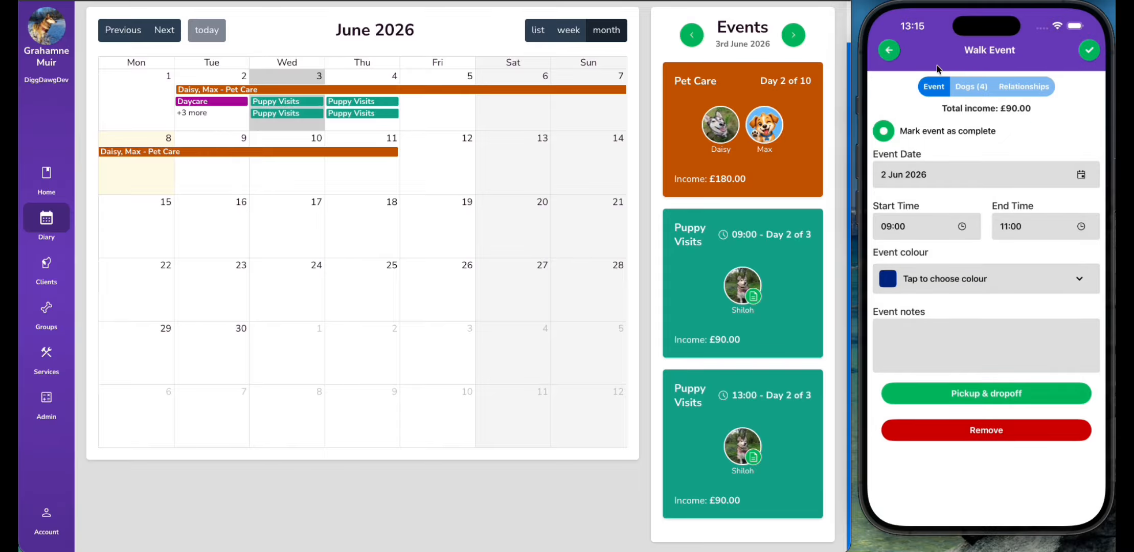
{"action": "left_click", "coordinate": [890, 51]}
{"action": "left_click", "coordinate": [945, 296]}
{"action": "left_click", "coordinate": [1092, 50]}
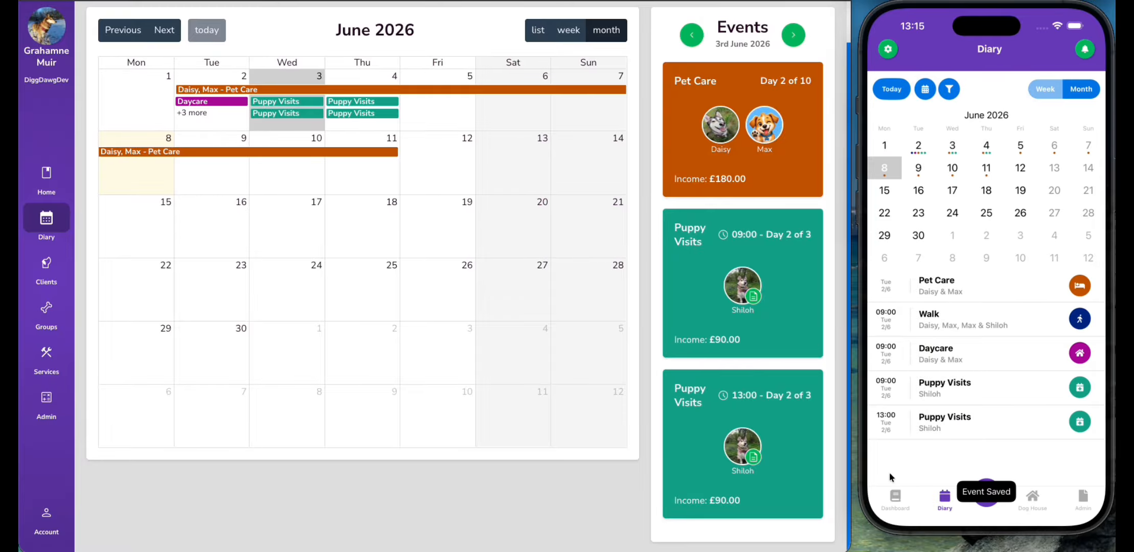
Enable the pickup and drop-off icons in the mobile app's preferences and check the event cards on the dashboard.
{"action": "left_click", "coordinate": [895, 504]}
{"action": "left_click", "coordinate": [1083, 499]}
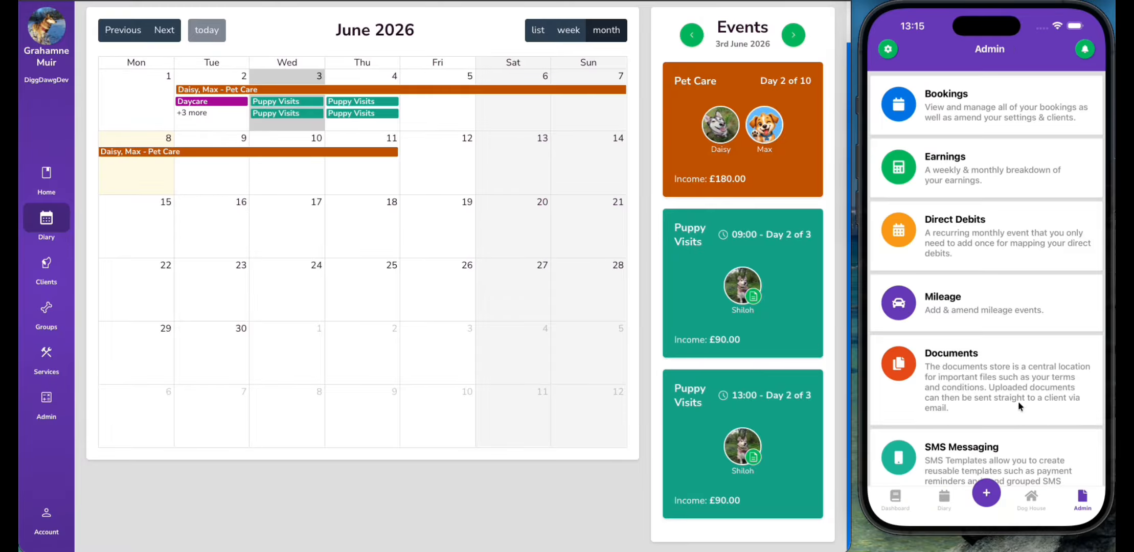
{"action": "left_click_drag", "start_coordinate": [945, 336], "coordinate": [1015, 88]}
{"action": "left_click", "coordinate": [951, 422]}
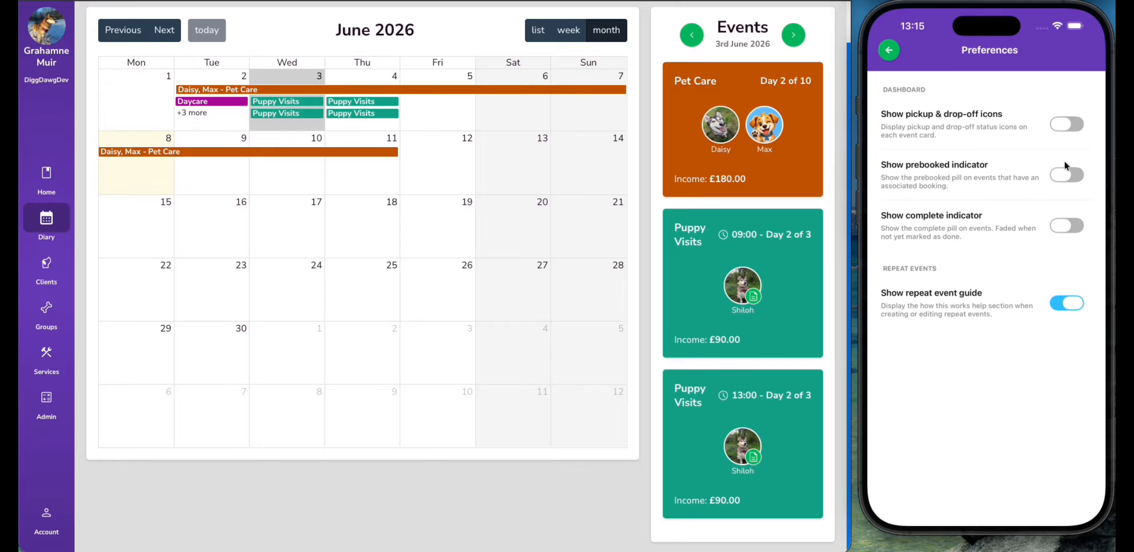
{"action": "left_click", "coordinate": [888, 50]}
{"action": "left_click", "coordinate": [895, 498]}
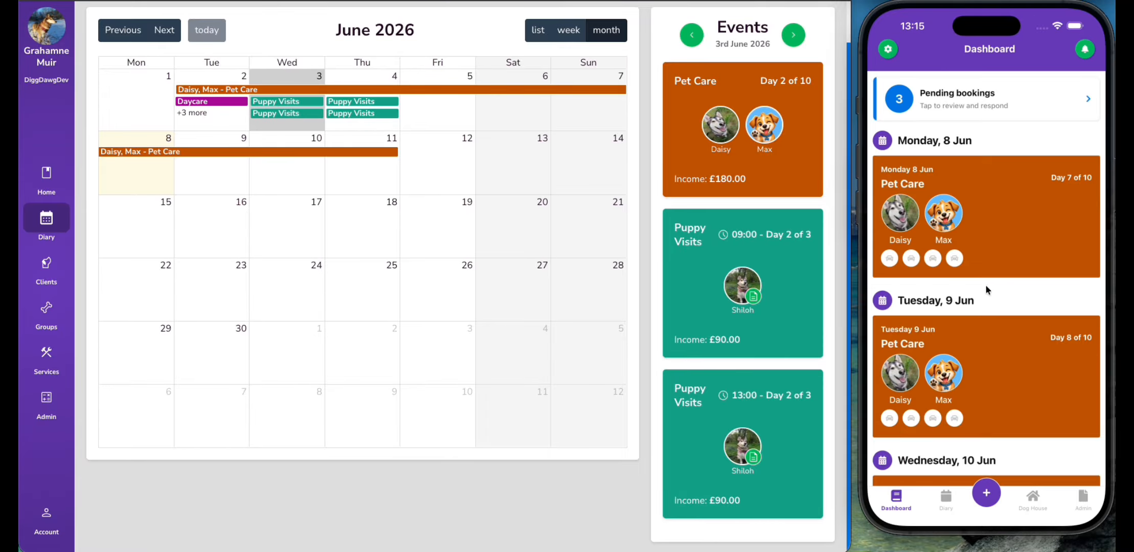
{"action": "left_click_drag", "start_coordinate": [993, 399], "coordinate": [997, 495]}
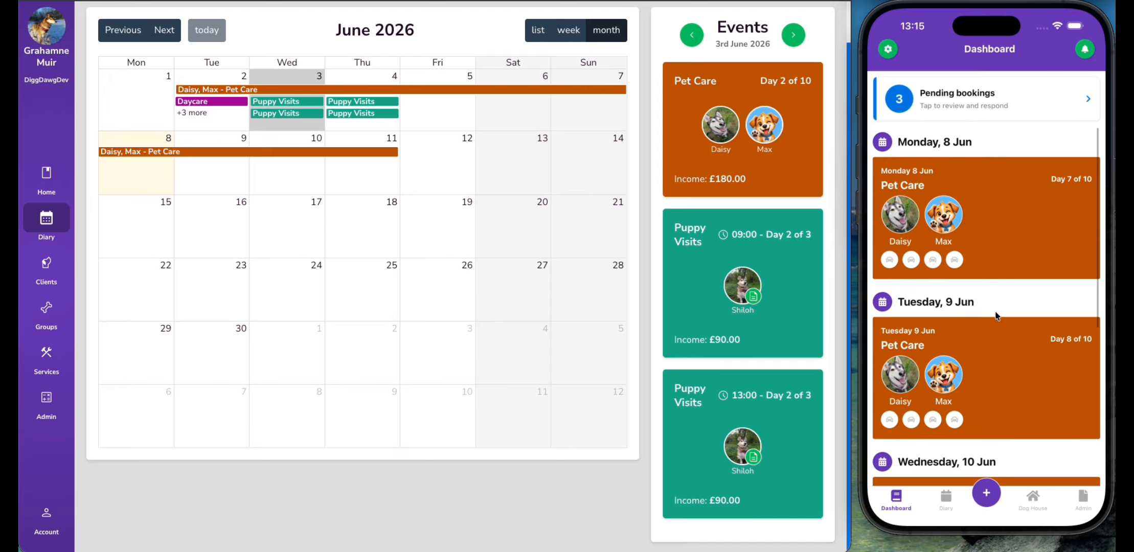
Move the Walk event to 8 June 2026, save it, and view it on the mobile dashboard.
{"action": "left_click", "coordinate": [950, 500]}
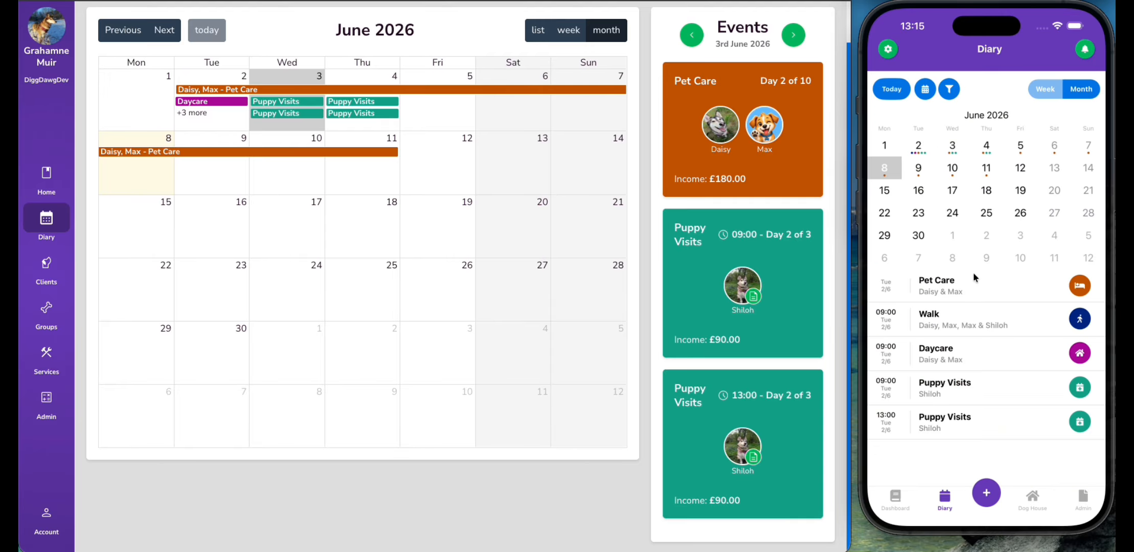
{"action": "left_click", "coordinate": [953, 327]}
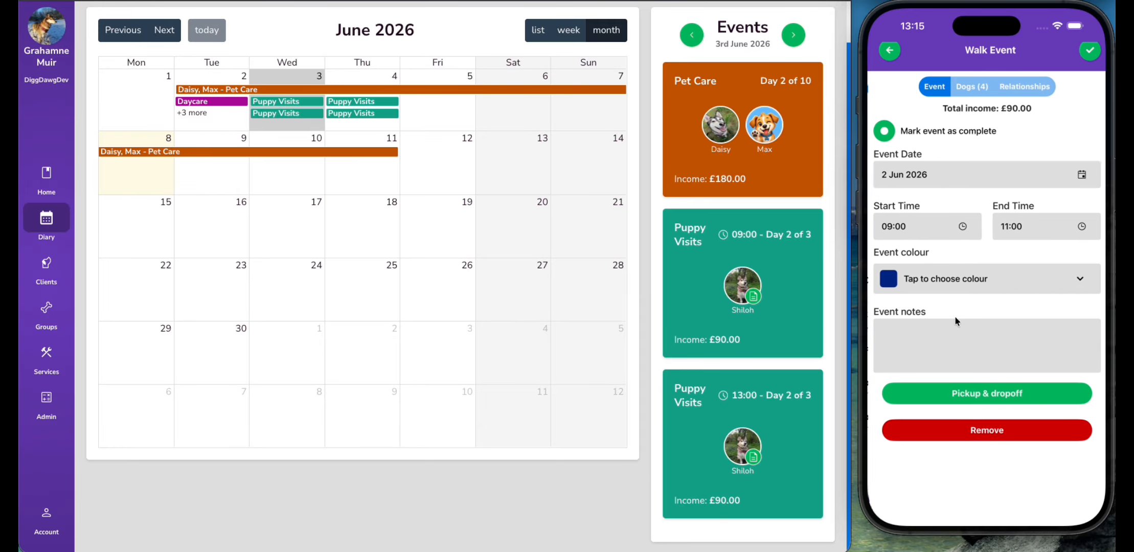
{"action": "left_click", "coordinate": [1011, 174]}
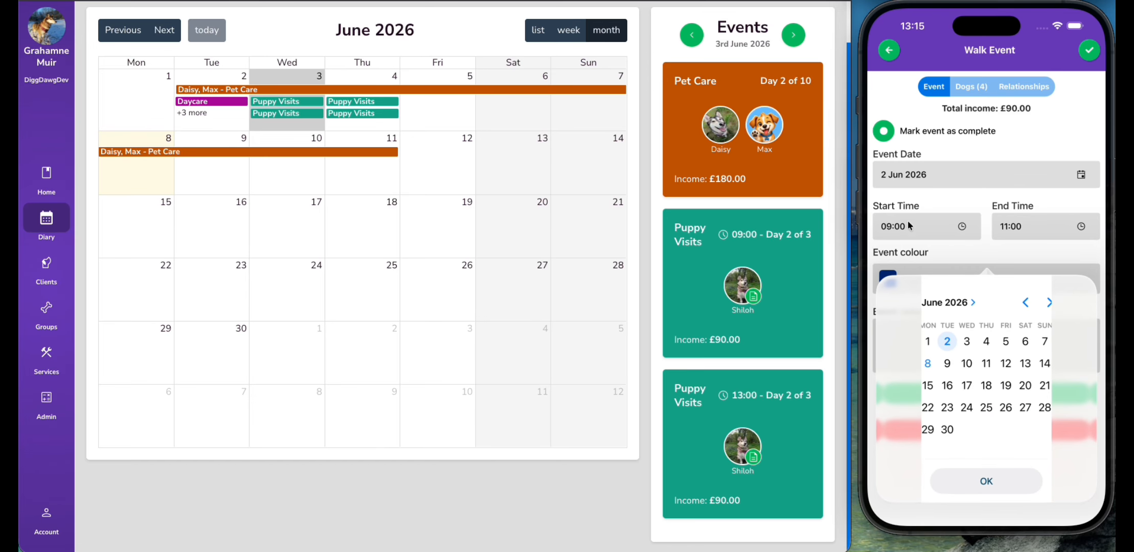
{"action": "left_click", "coordinate": [928, 364]}
{"action": "left_click", "coordinate": [970, 469]}
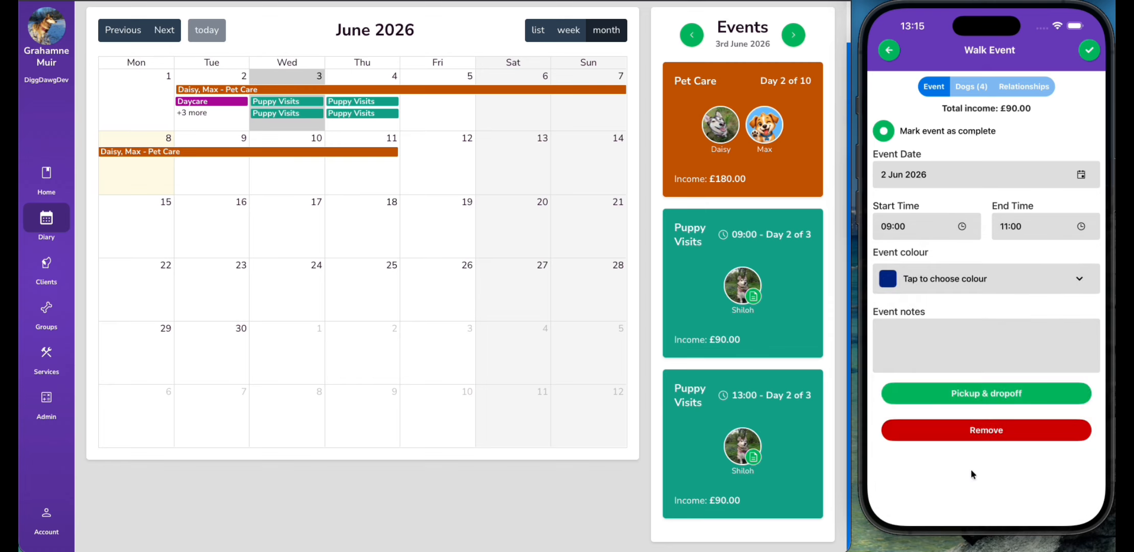
{"action": "left_click", "coordinate": [1090, 50]}
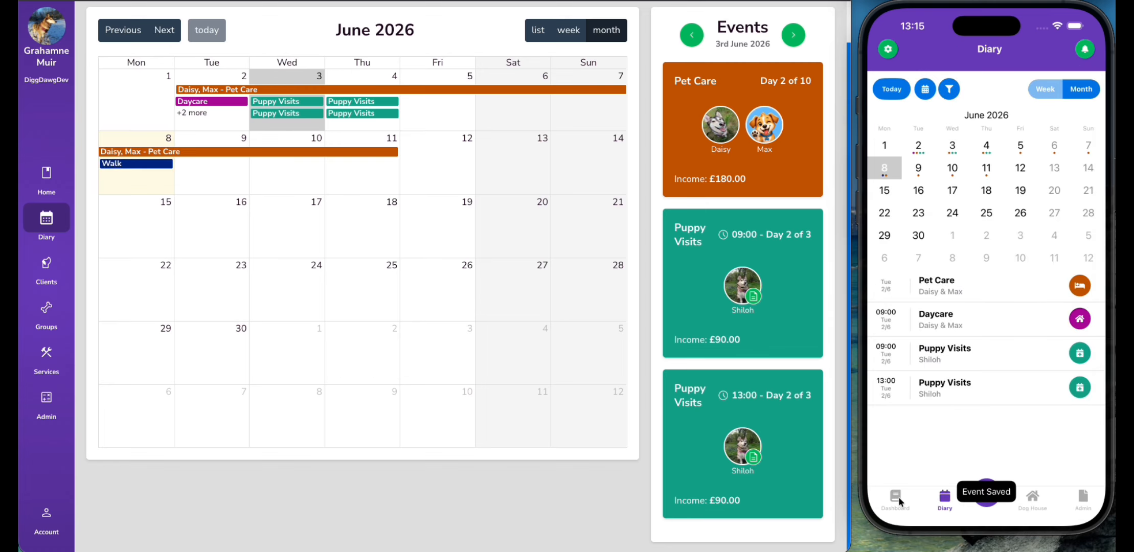
{"action": "left_click", "coordinate": [896, 498]}
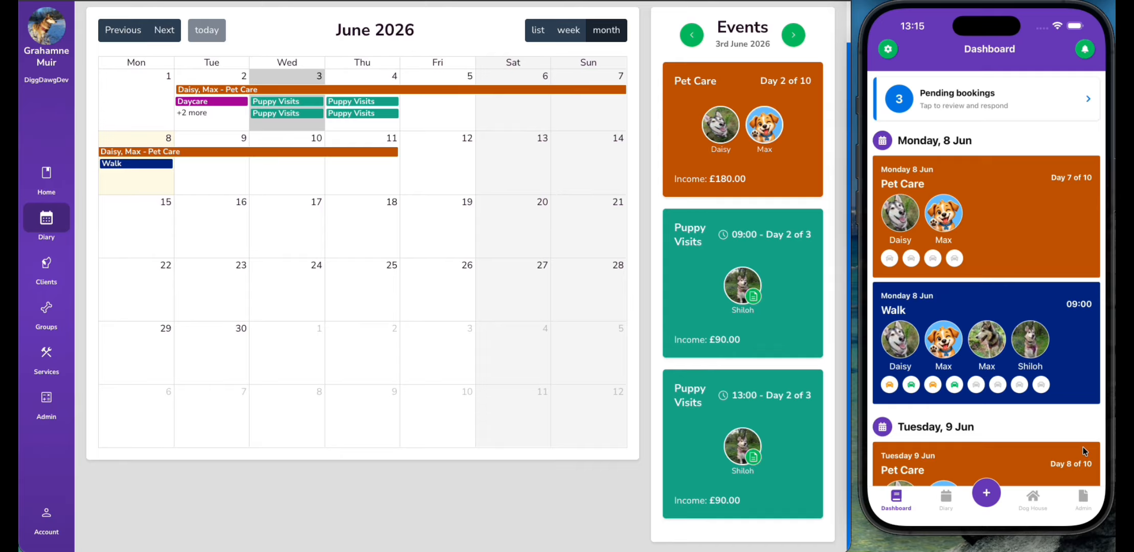
Enable the complete and prebooked indicators in the mobile app's preferences.
{"action": "left_click", "coordinate": [1091, 499]}
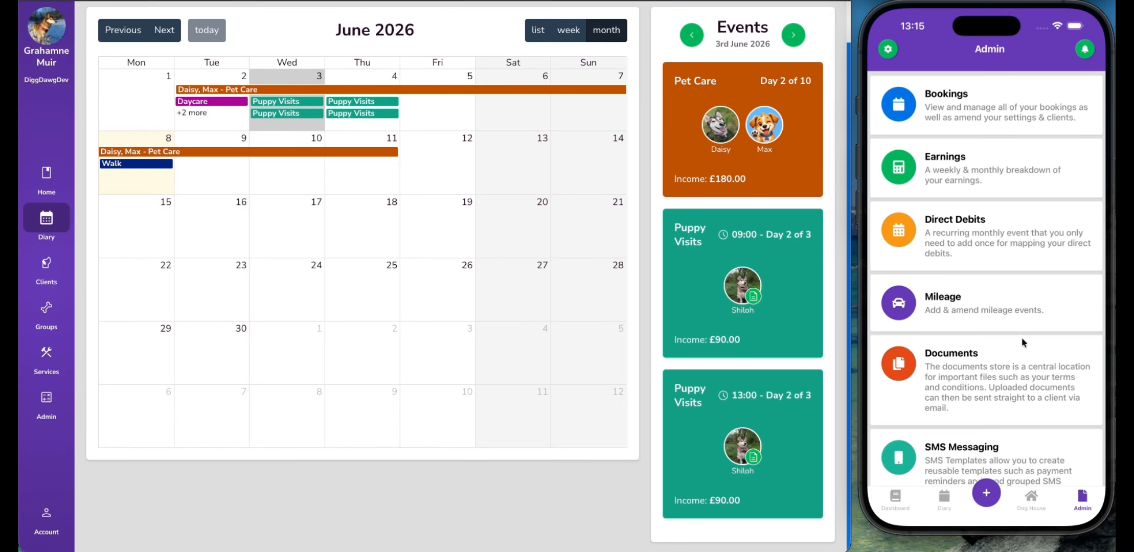
{"action": "scroll", "coordinate": [992, 346], "scroll_direction": "down", "scroll_amount": 5}
{"action": "left_click", "coordinate": [956, 438]}
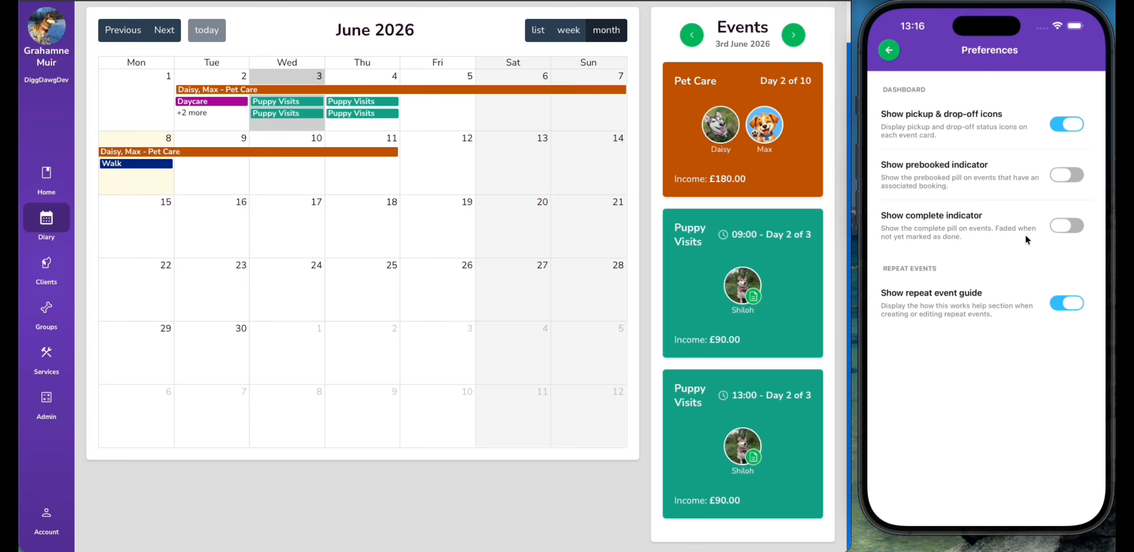
{"action": "left_click", "coordinate": [1063, 230]}
{"action": "left_click", "coordinate": [1066, 175]}
{"action": "left_click", "coordinate": [889, 49]}
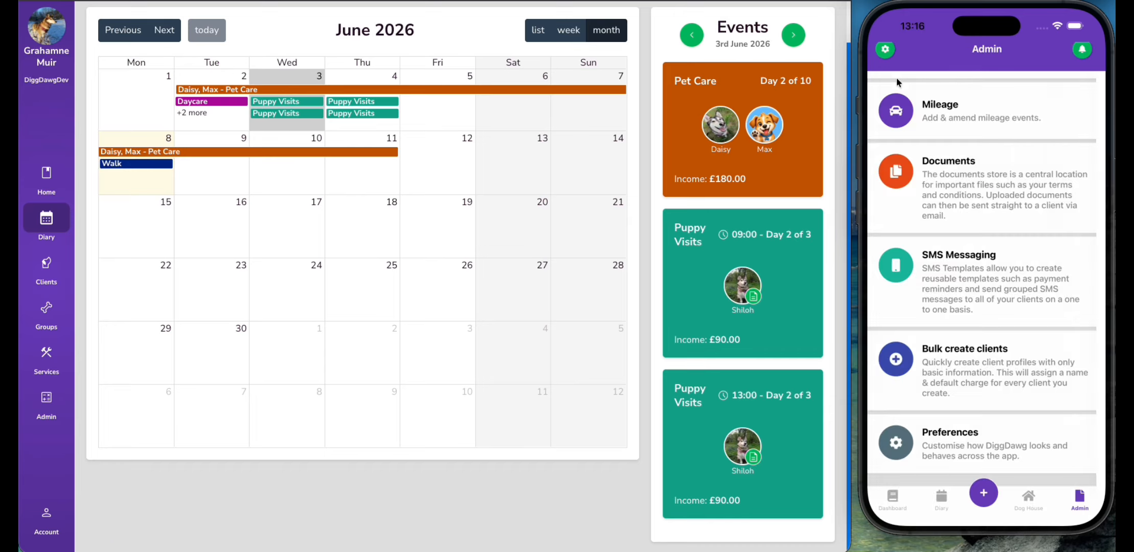
Mark the 8 June Walk event as complete from the mobile dashboard.
{"action": "left_click", "coordinate": [895, 496]}
{"action": "left_click", "coordinate": [1036, 196]}
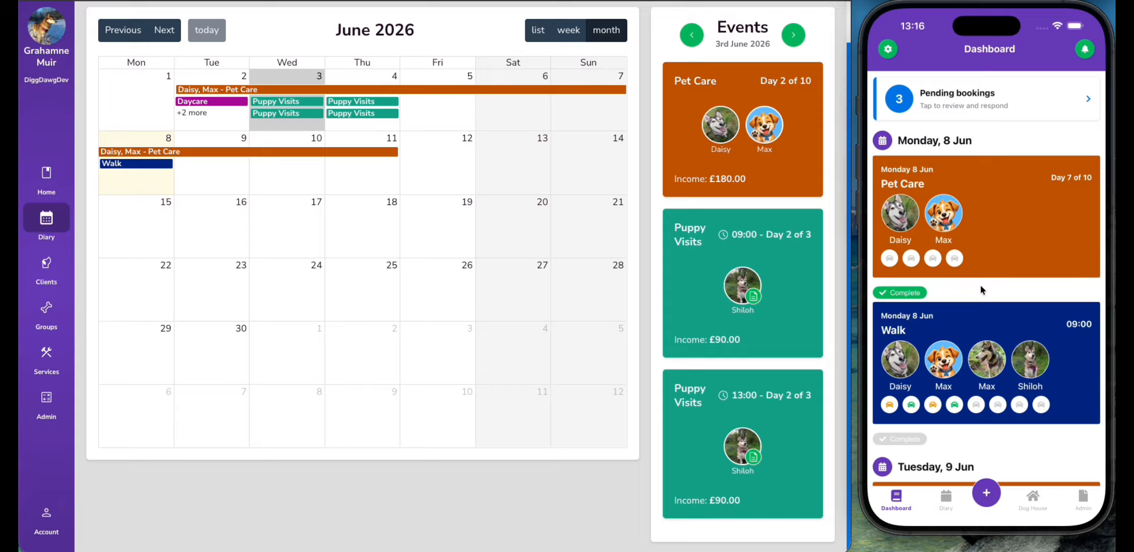
{"action": "left_click_drag", "start_coordinate": [980, 284], "coordinate": [1039, 327]}
{"action": "left_click", "coordinate": [1076, 241]}
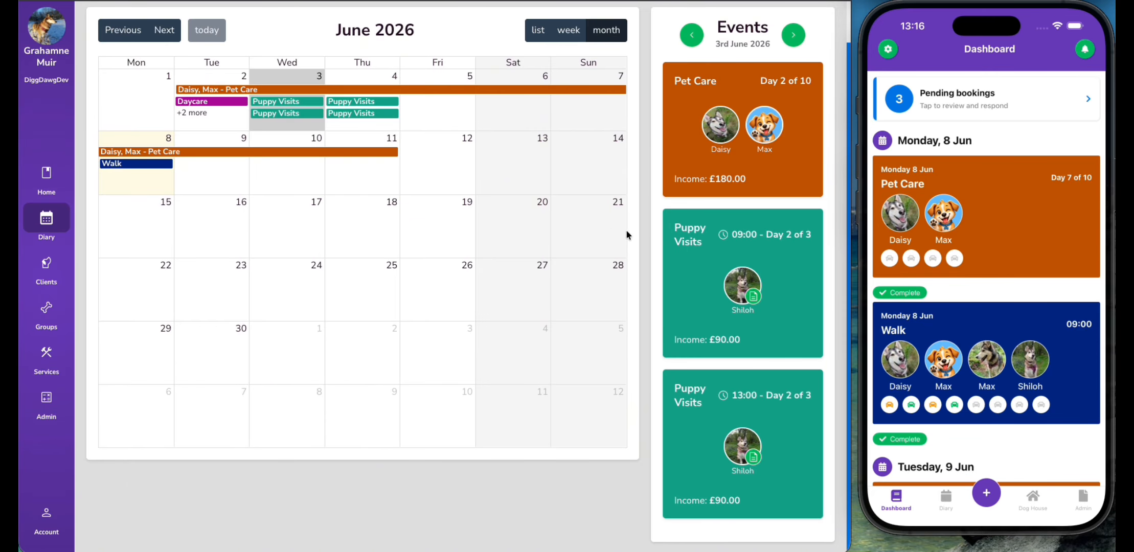
{"action": "scroll", "coordinate": [652, 230], "scroll_direction": "up", "scroll_amount": 1}
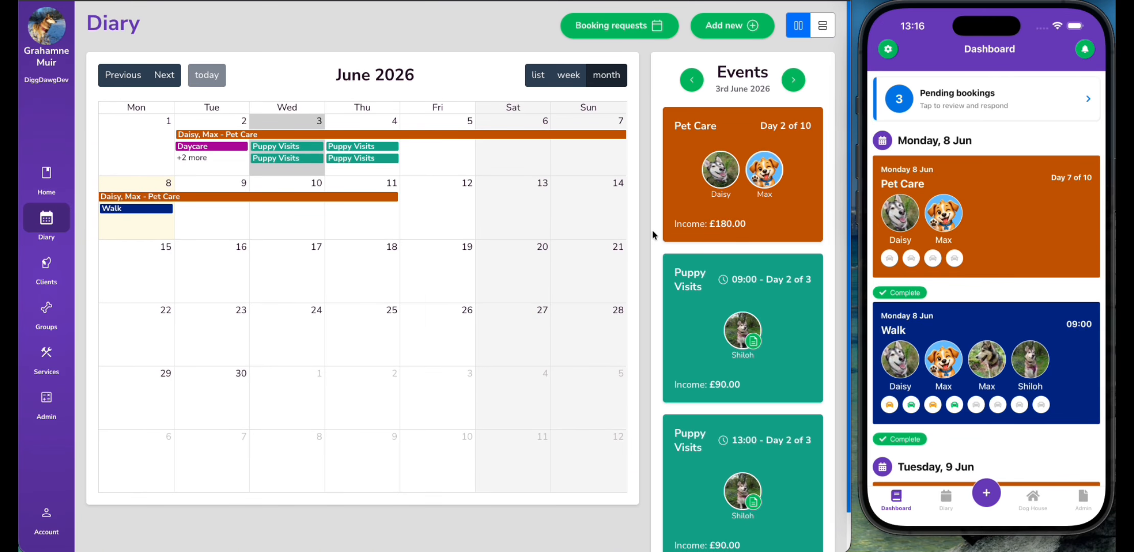